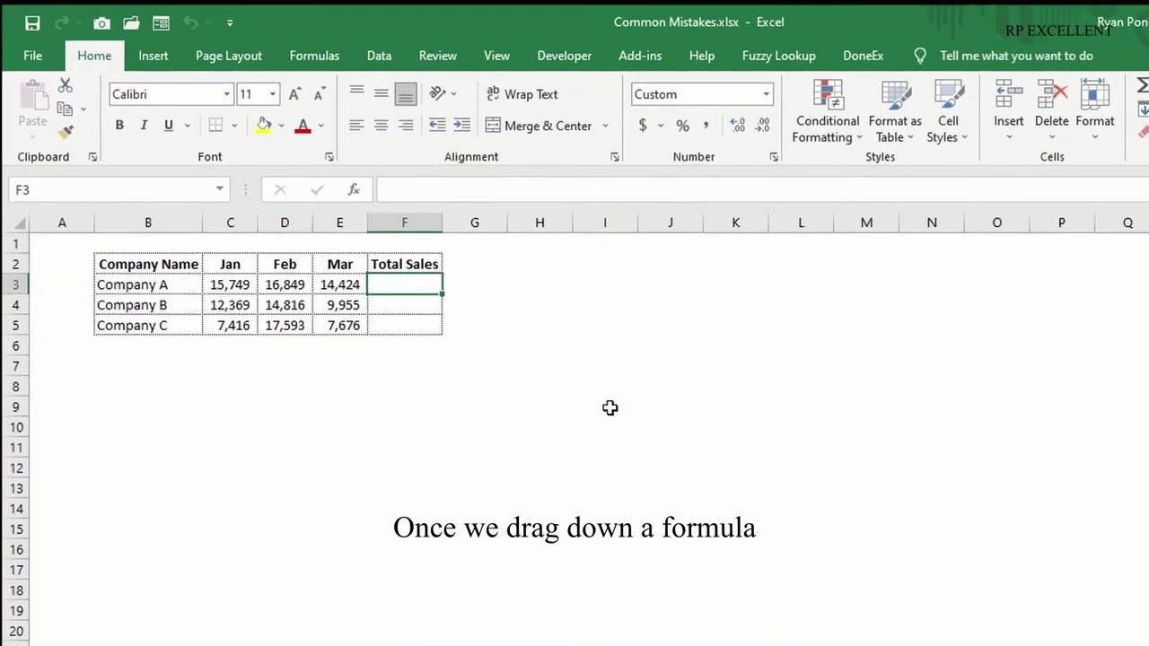
- Enter =SUM(C3:E3) in F3 for Company A and fill it down to F5
type("=")
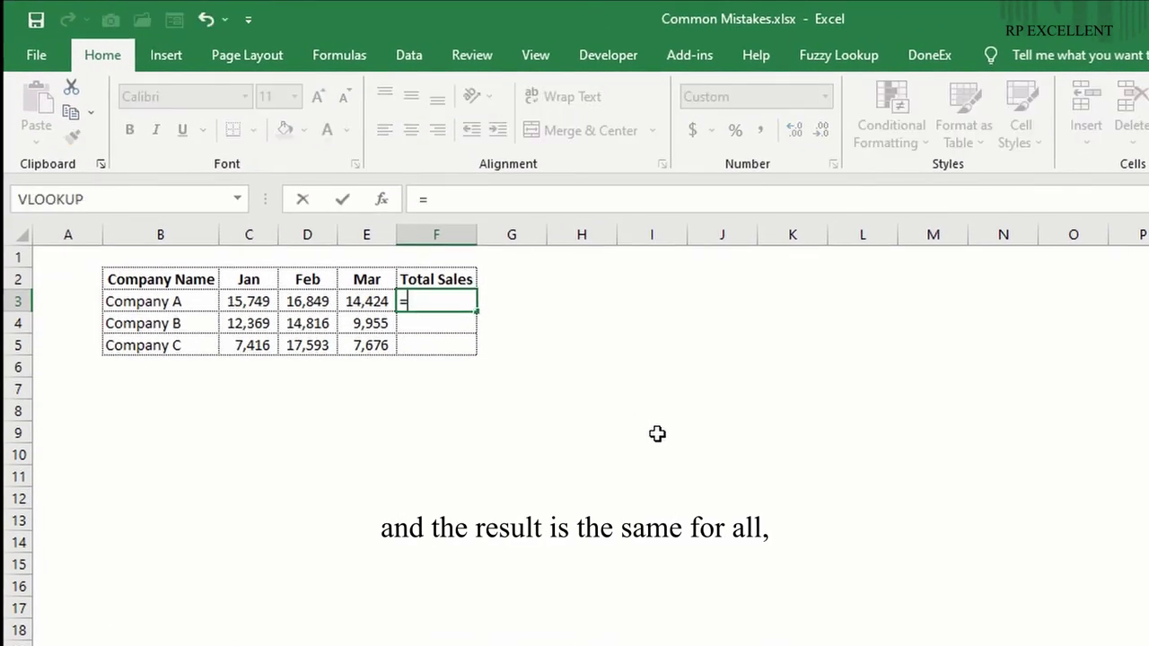
type("SUM(")
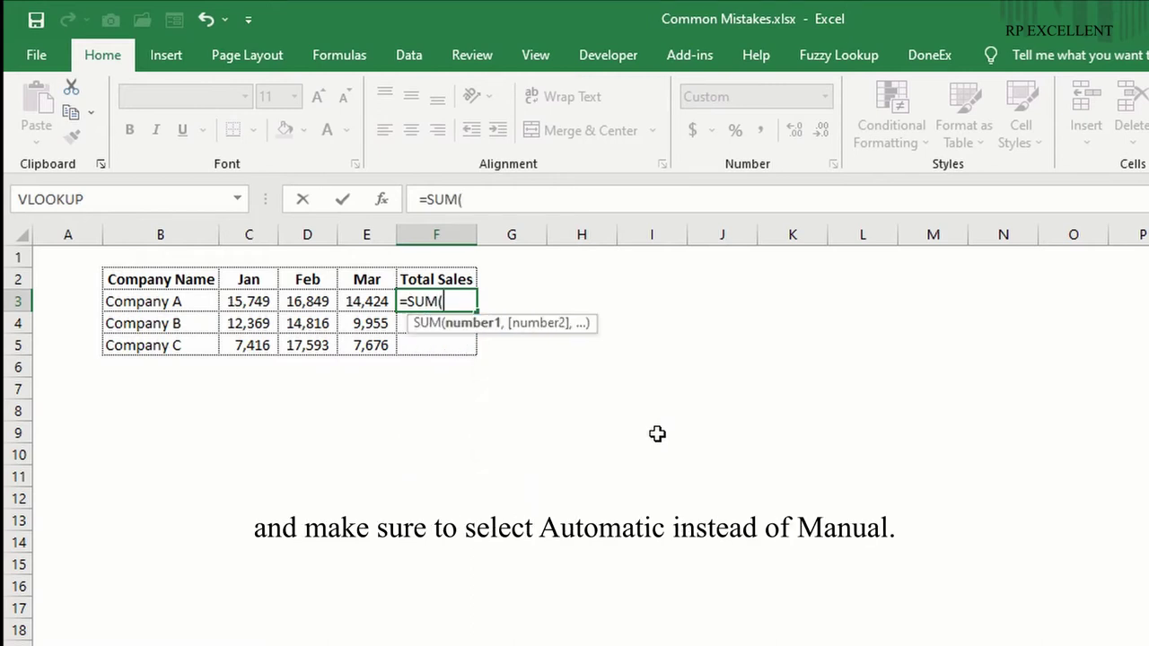
key("Left")
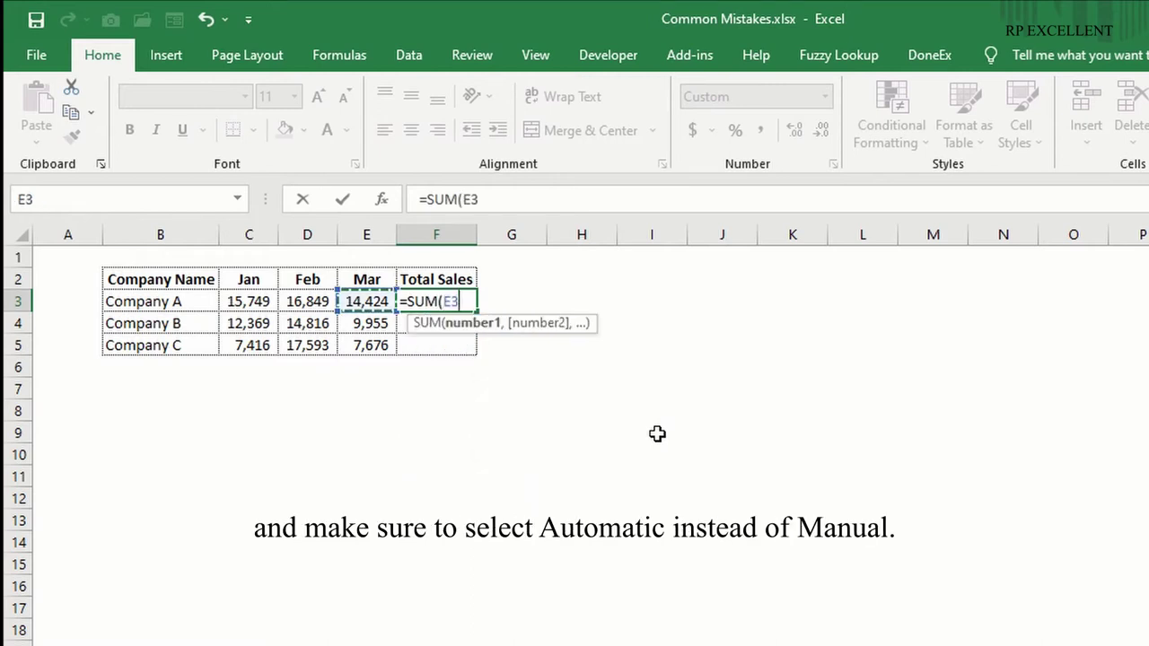
key("shift+Left")
key("shift+Left")
type(")")
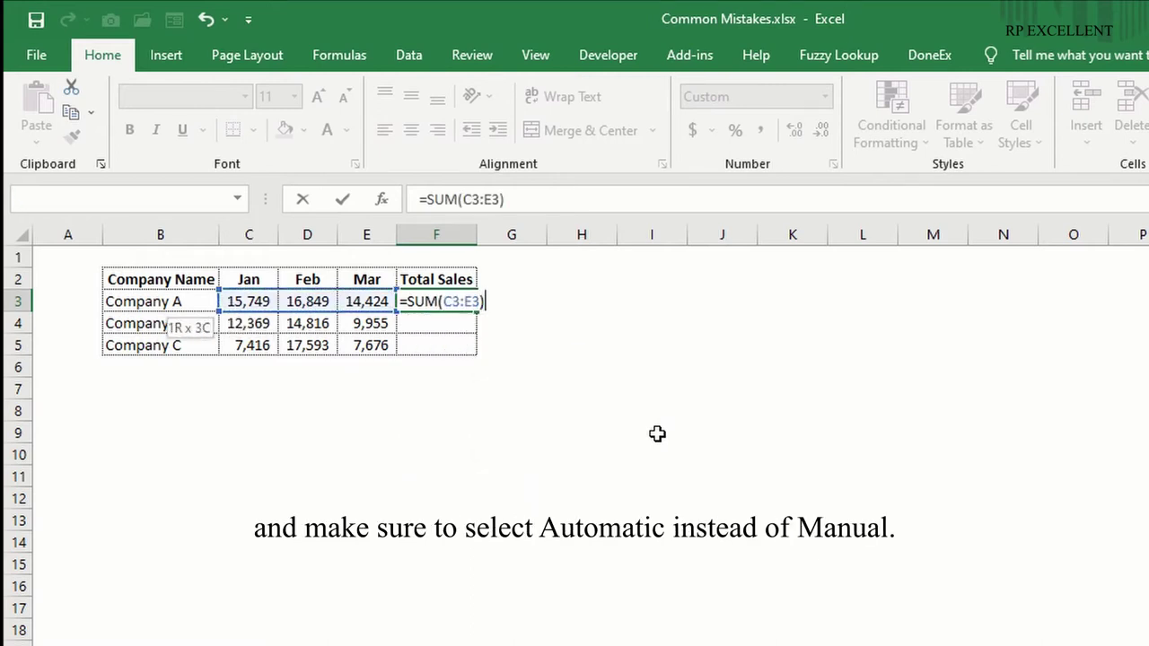
key("Return")
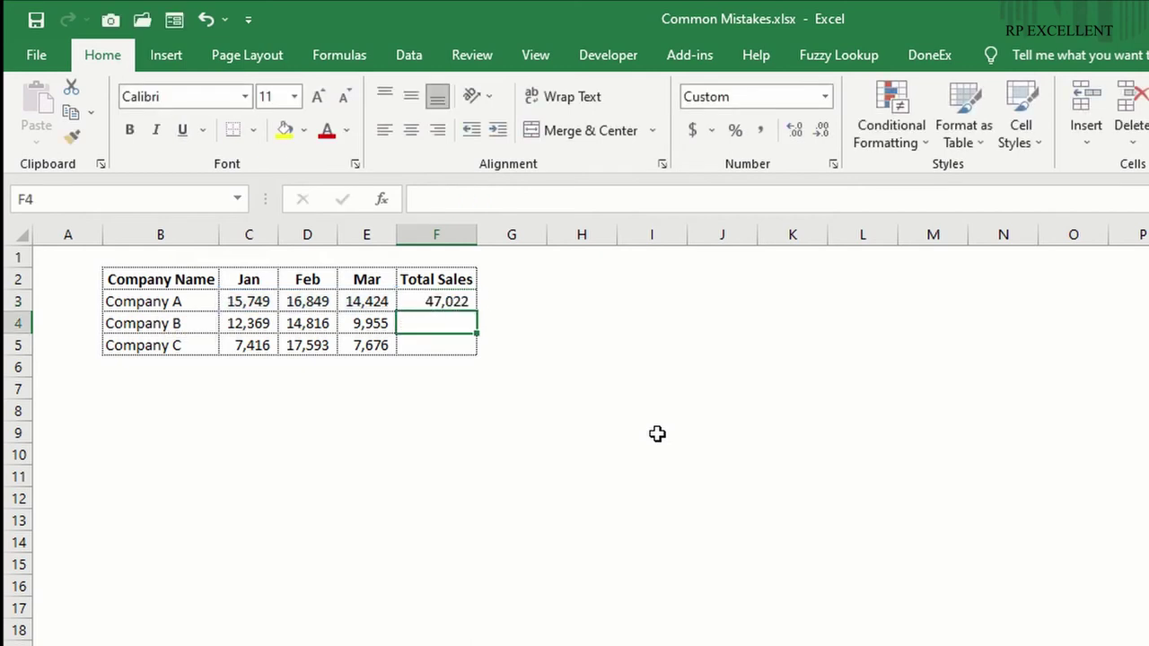
key("Up")
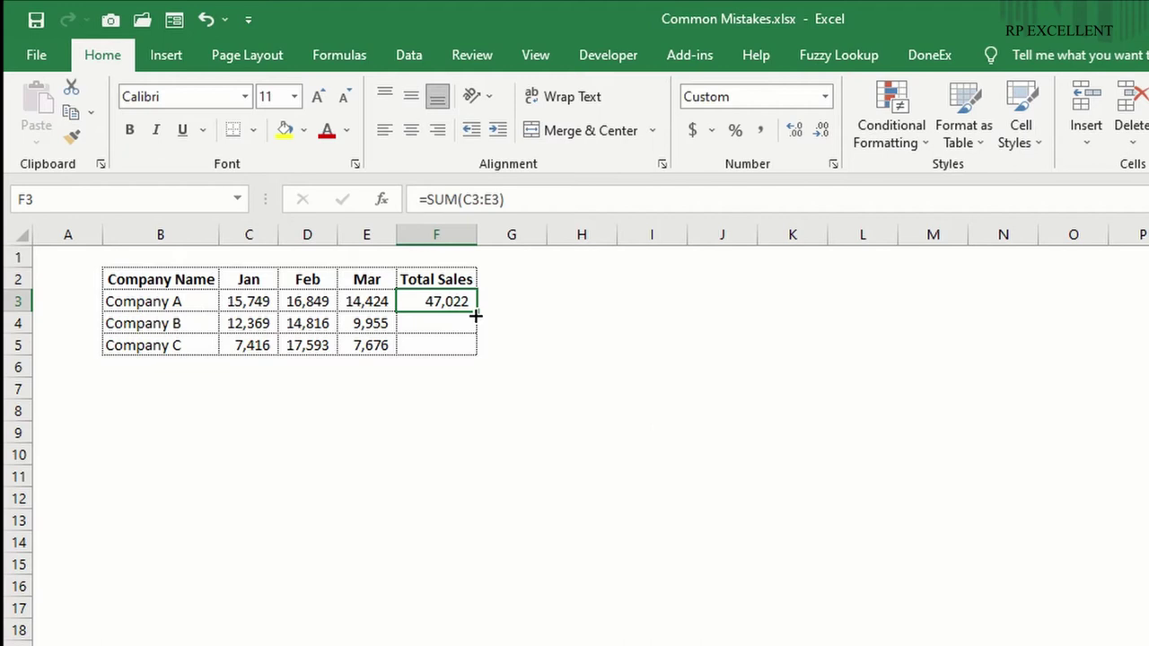
left_click_drag(476, 312, 475, 352)
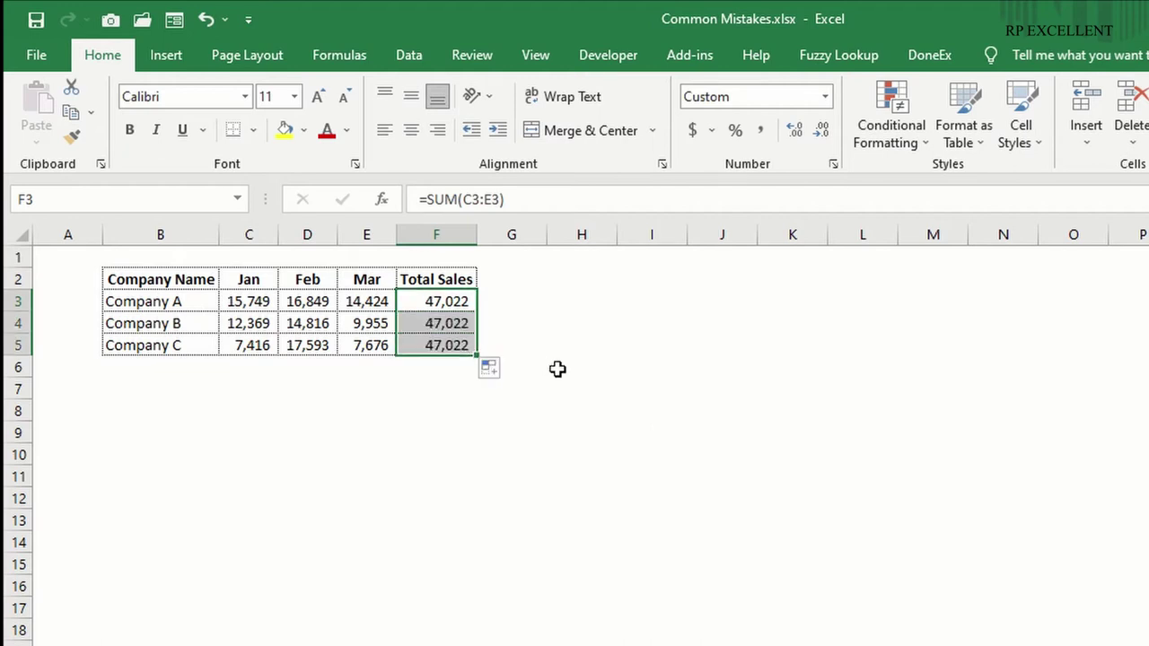
- Switch workbook calculation to Automatic so the Total Sales figures update
left_click(356, 65)
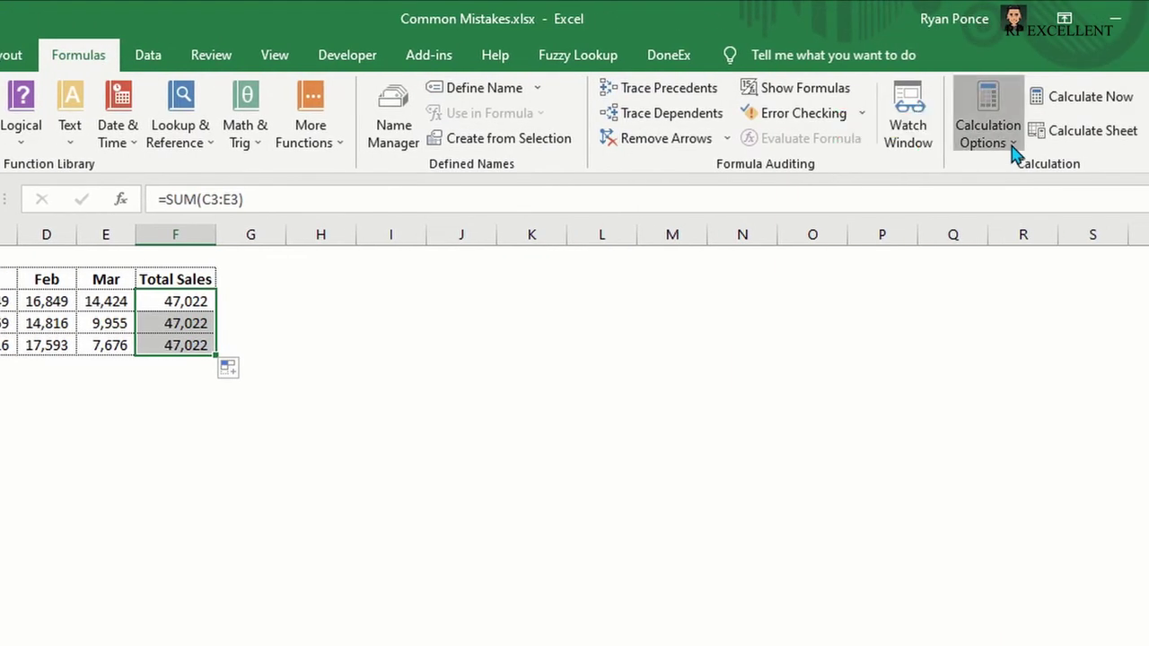
left_click(1101, 143)
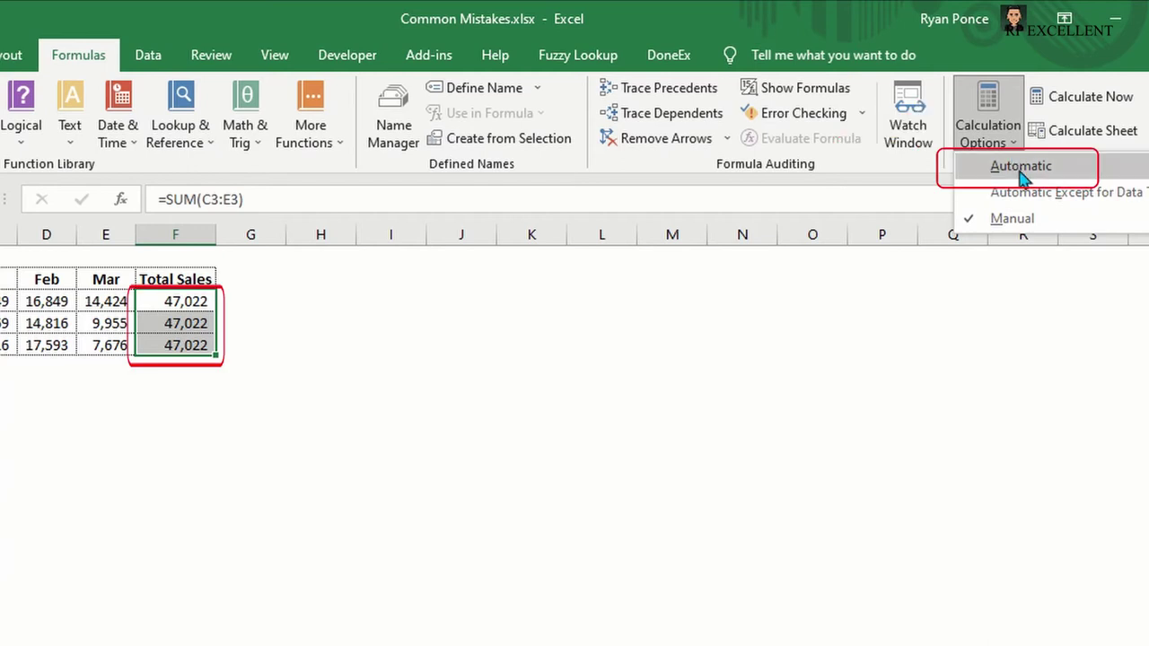
left_click(1021, 166)
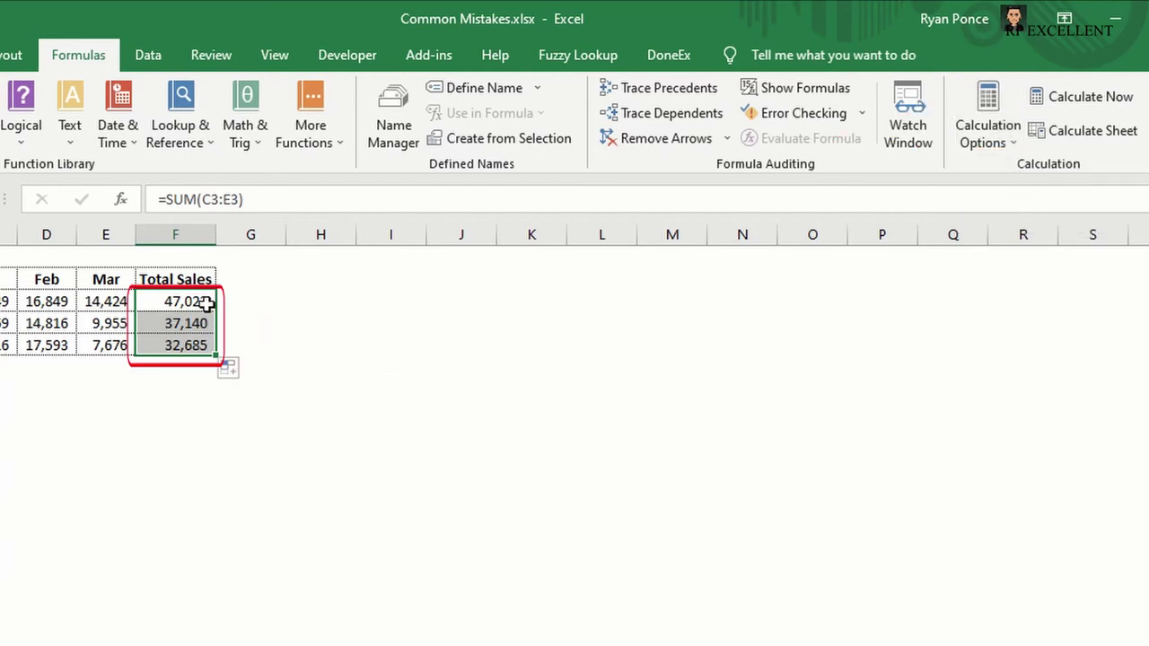
left_click(264, 320)
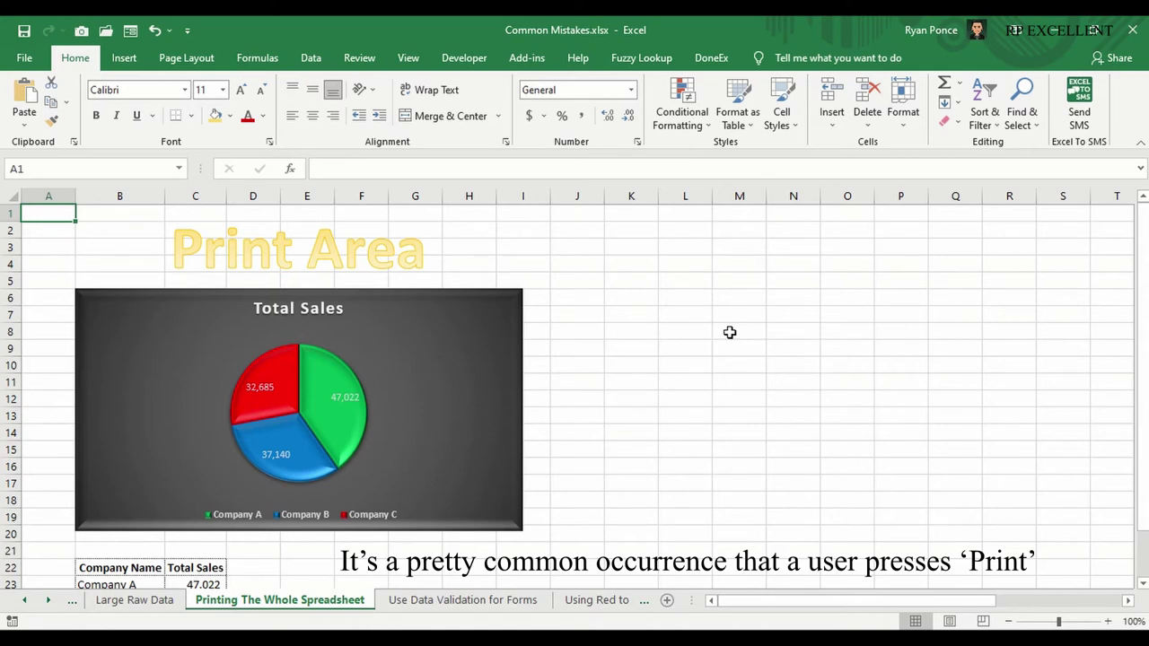
- Scroll through the sheet, then bring up the print preview showing page 1 of 4
scroll(730, 332, "down", 1)
scroll(730, 332, "down", 1)
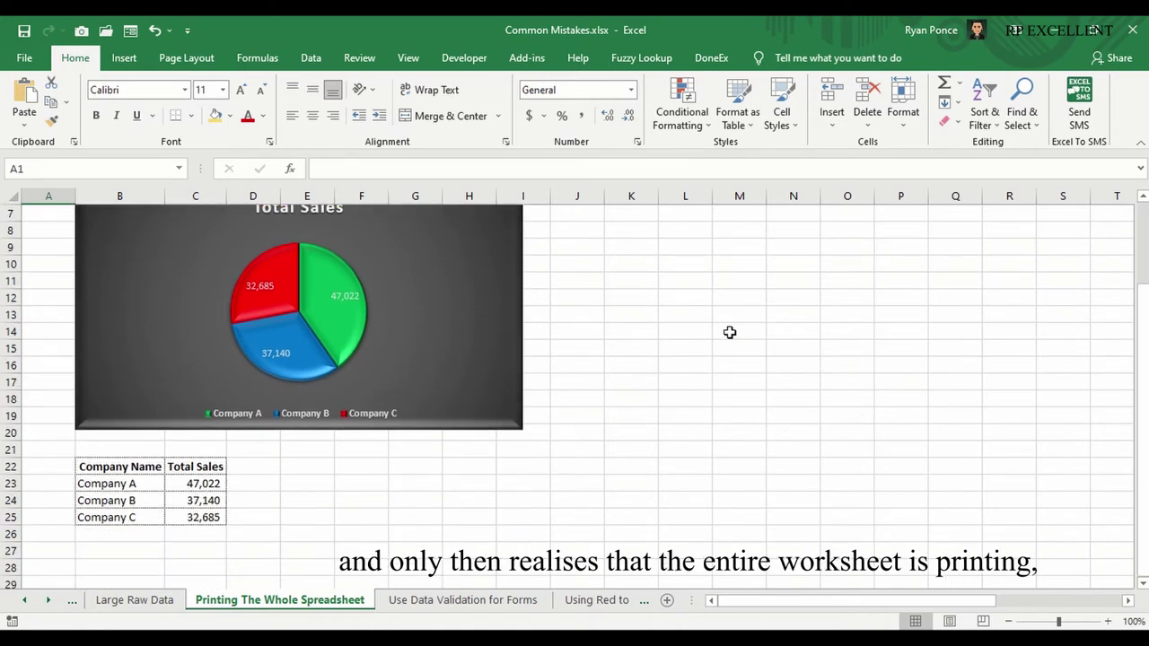
scroll(730, 332, "up", 2)
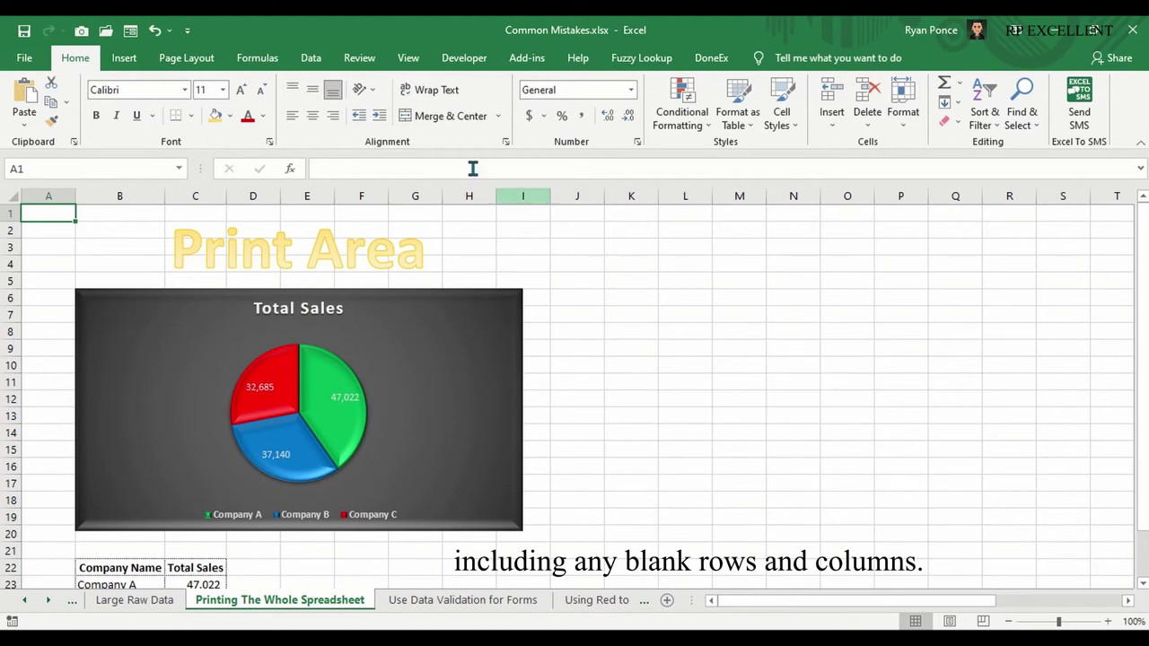
left_click(30, 64)
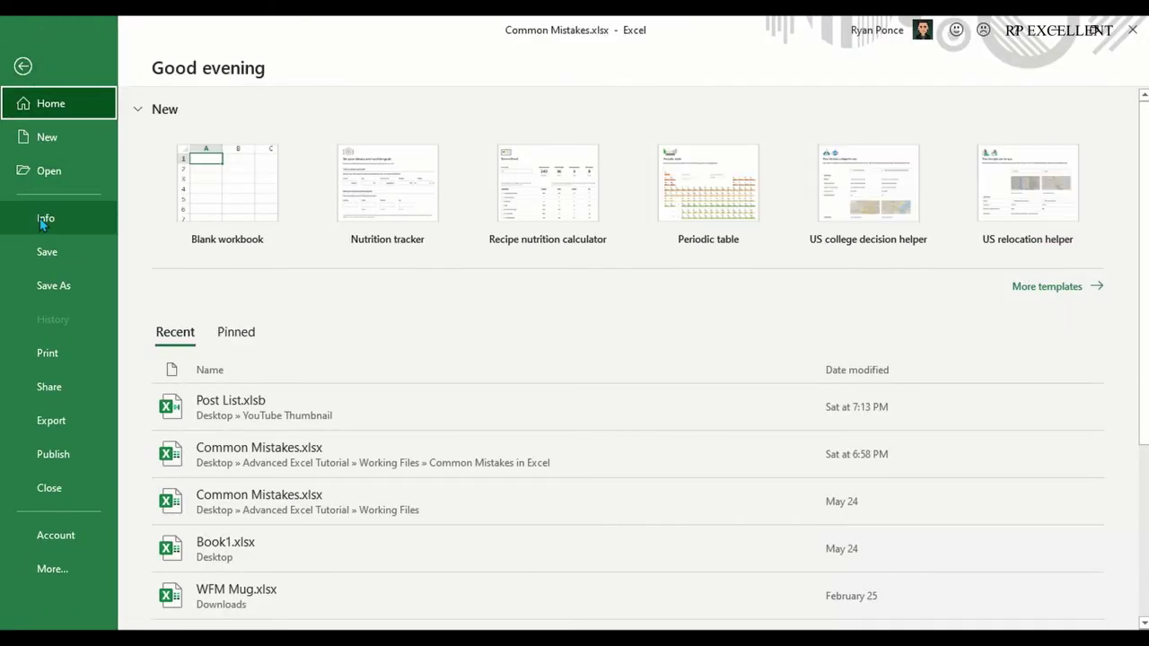
left_click(50, 354)
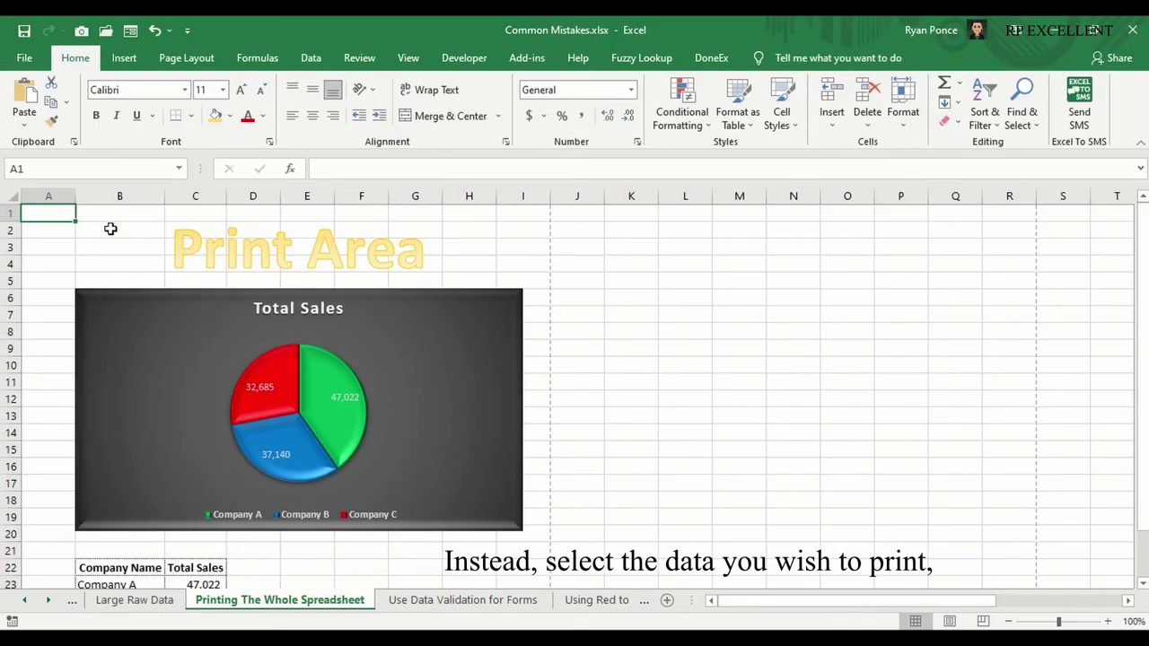
- Select B2:H18 and set printing to Print Selection for a one-page preview
mouse_move(110, 229)
left_mouse_down()
mouse_move(183, 305)
mouse_move(368, 454)
mouse_move(467, 509)
mouse_move(551, 526)
mouse_move(537, 538)
left_mouse_up()
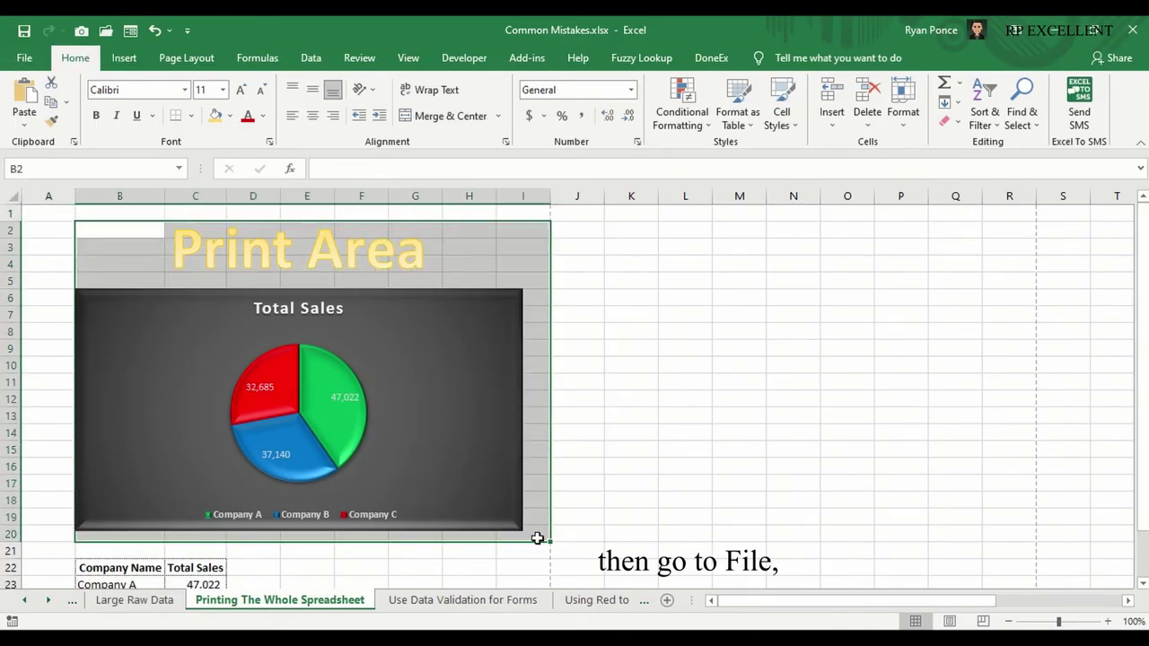
left_click(24, 57)
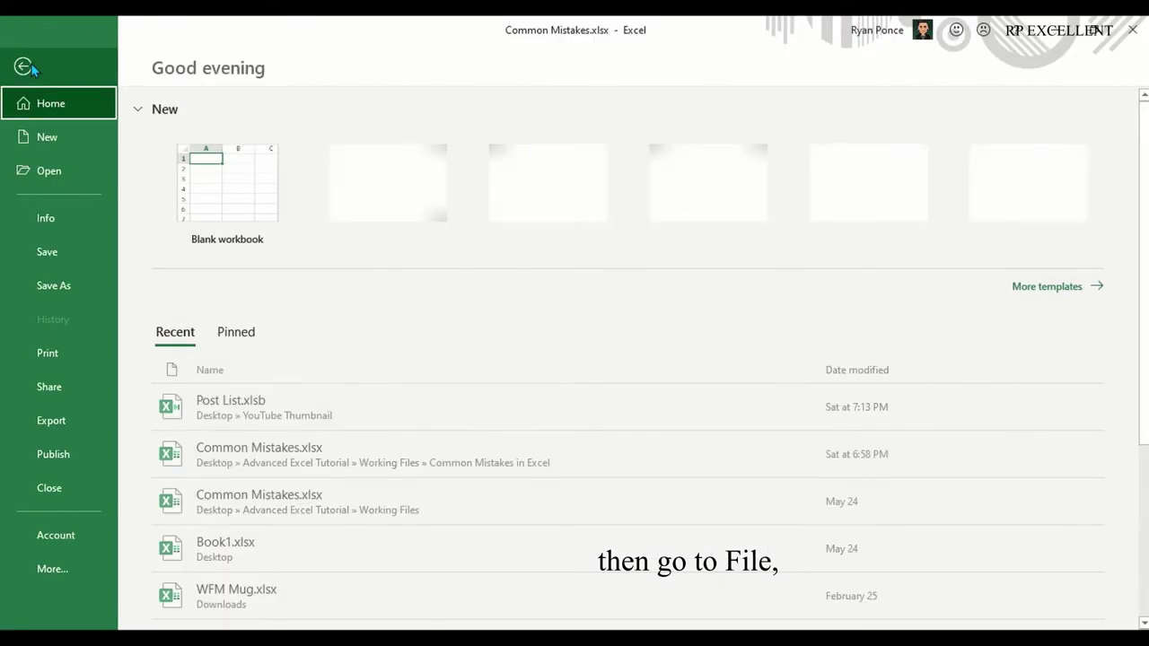
left_click(63, 366)
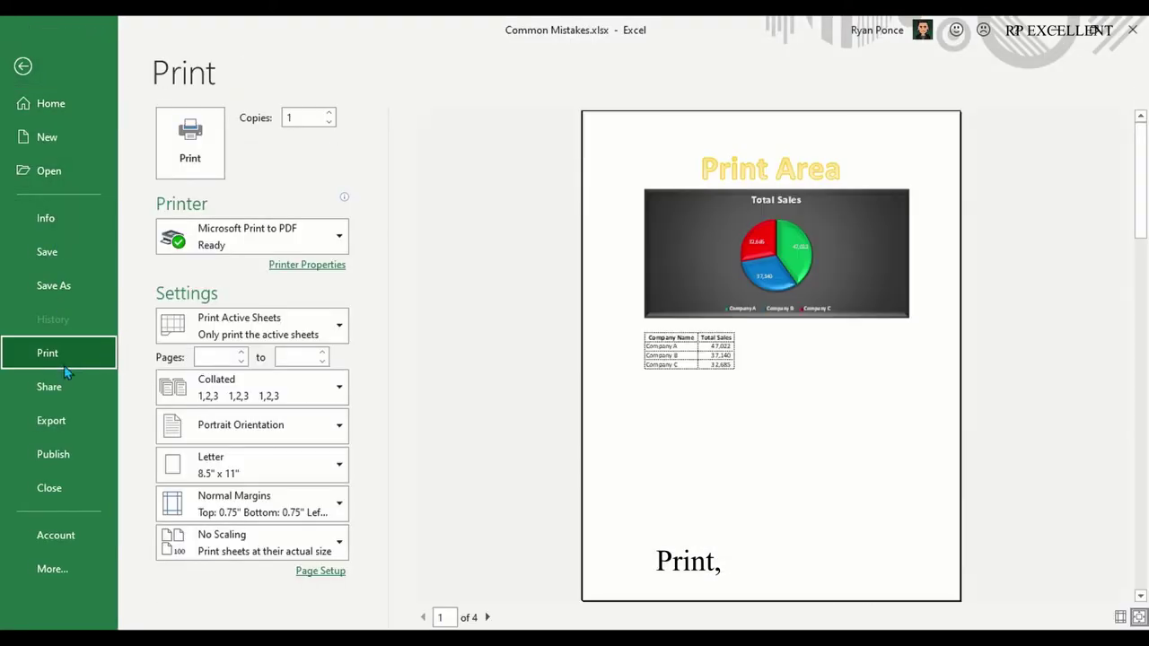
left_click(340, 329)
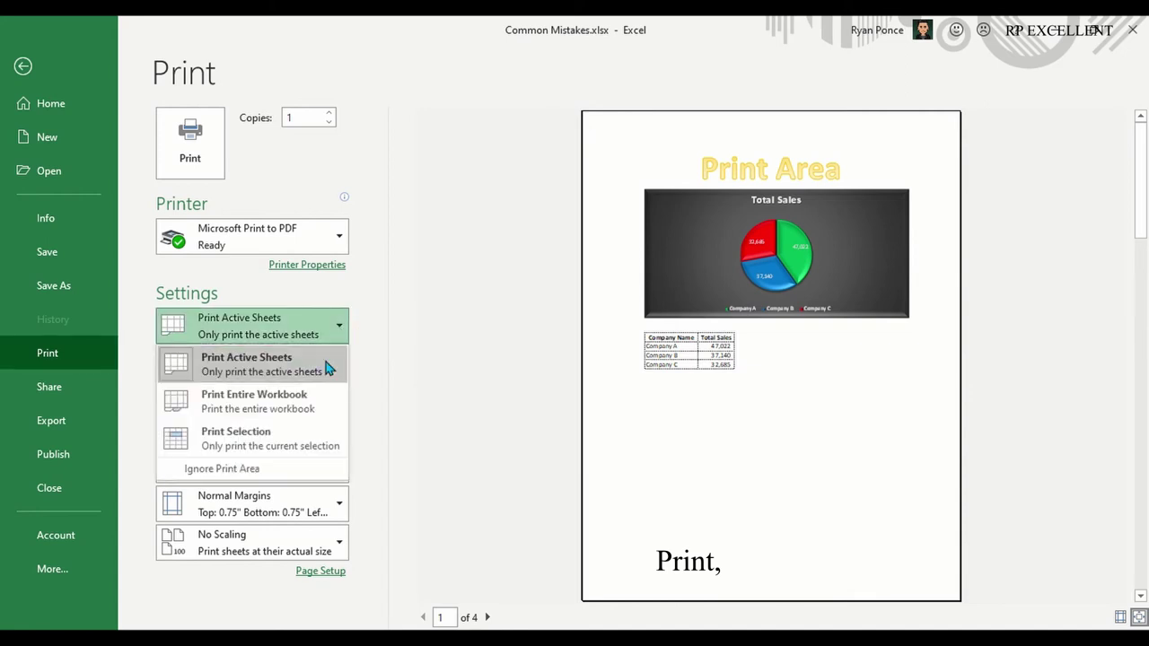
left_click(314, 442)
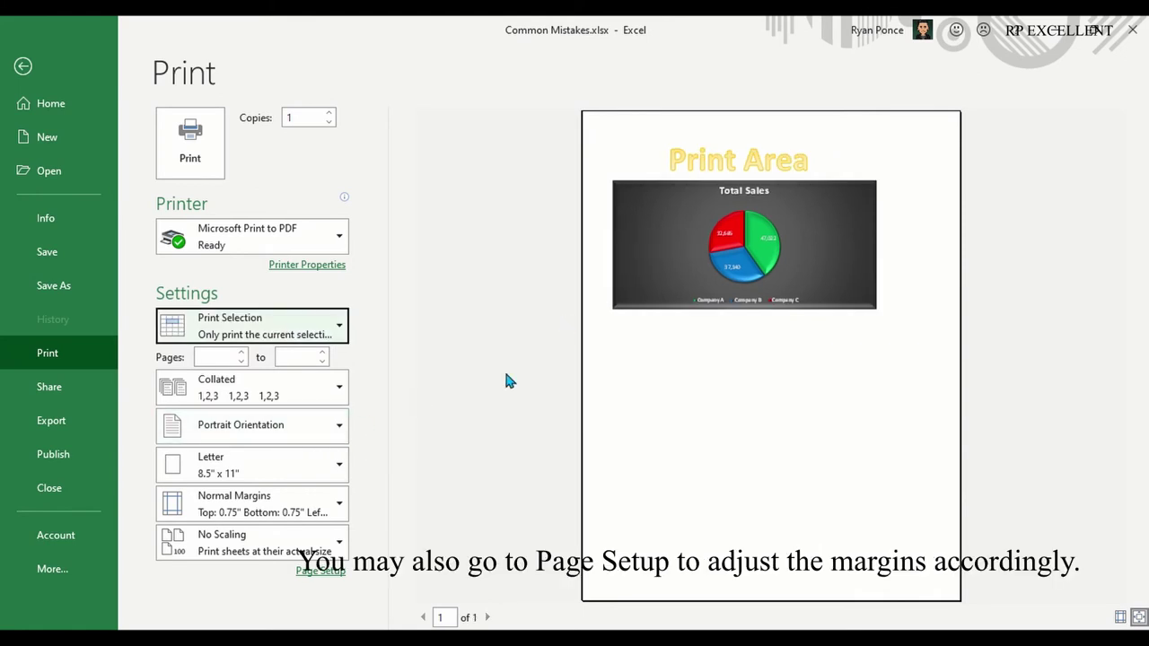
- Center the printout horizontally on the page through Page Setup margins
left_click(344, 573)
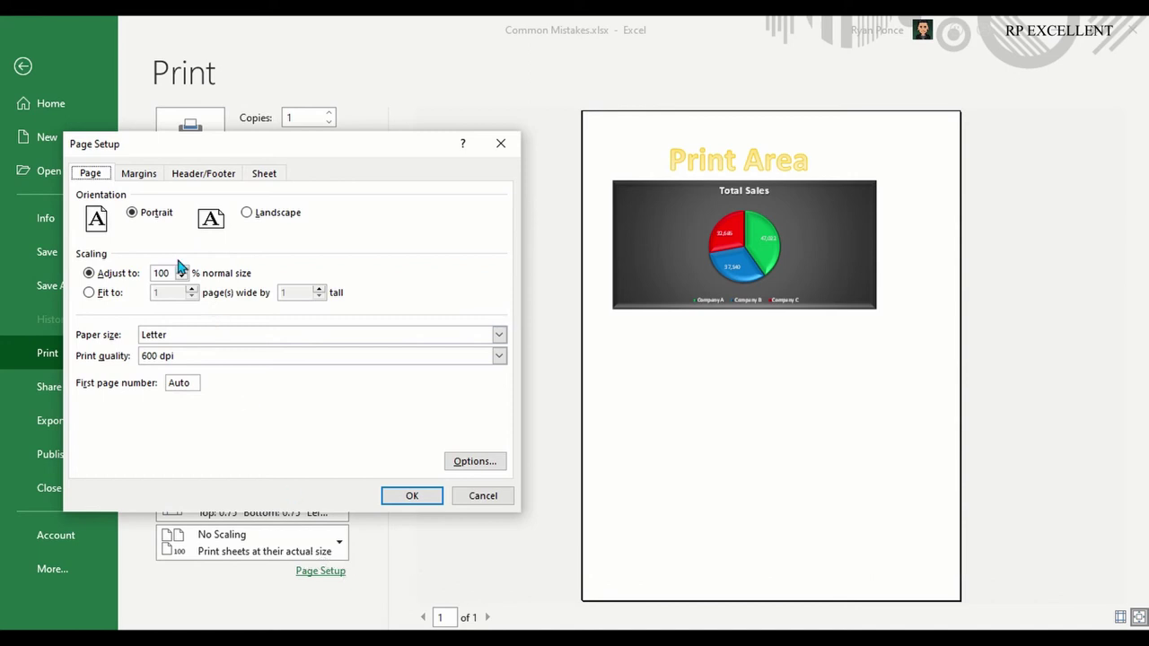
left_click(140, 175)
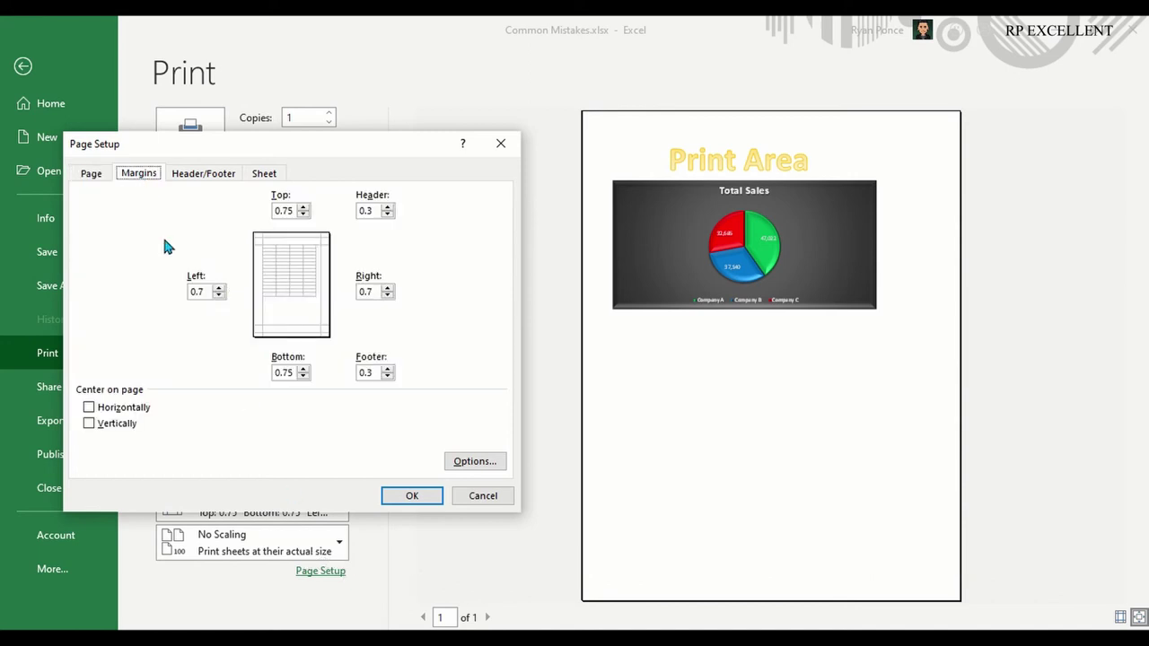
left_click(93, 412)
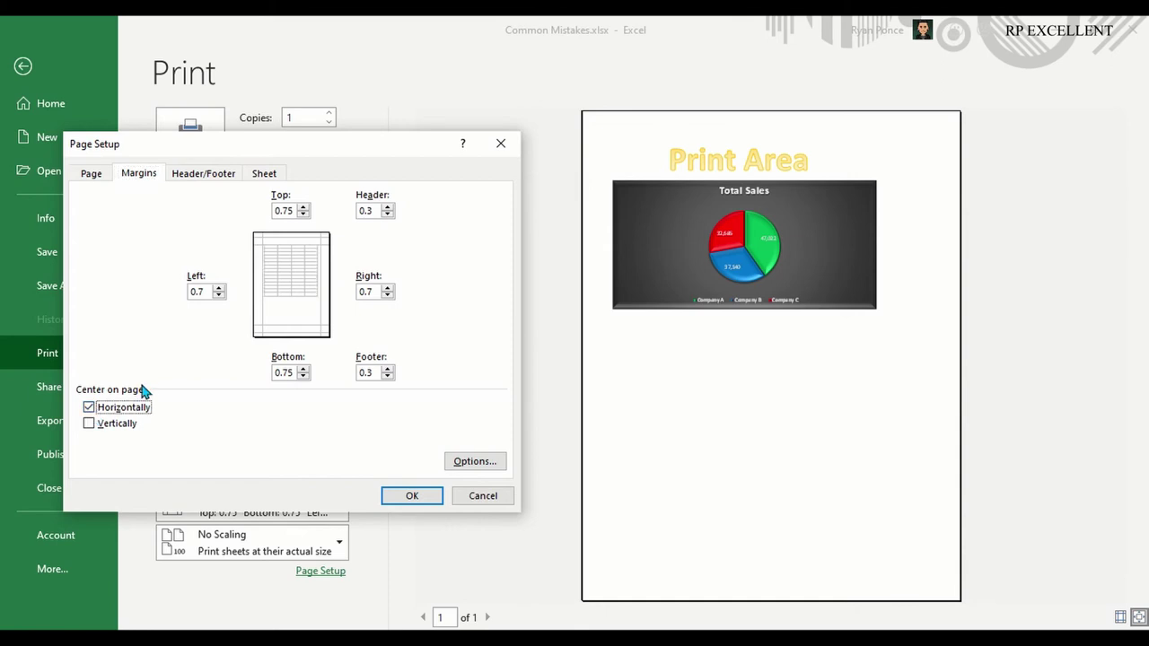
left_click(406, 495)
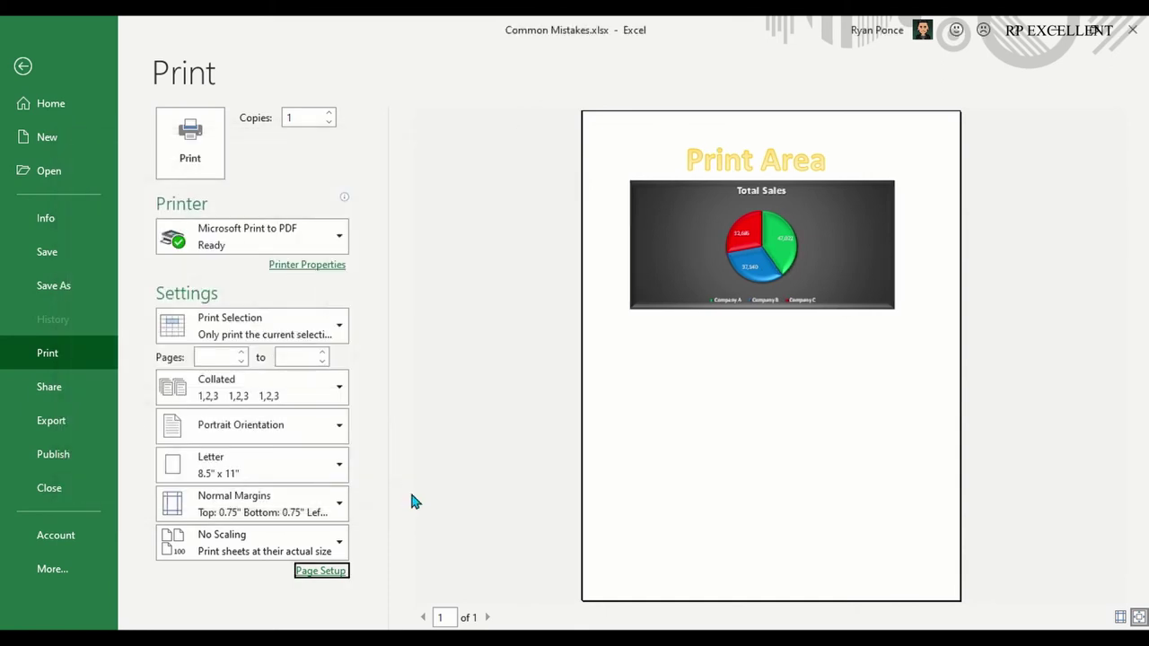
- Raise the left page margin to 1.2 in Page Setup
left_click(338, 574)
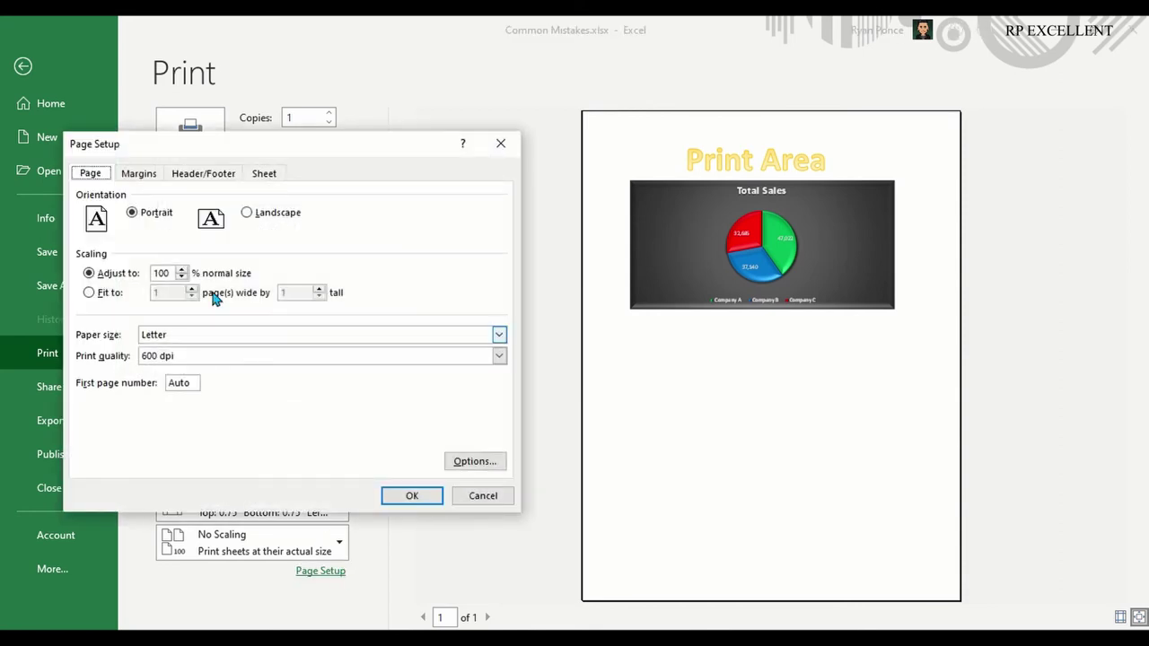
left_click(139, 173)
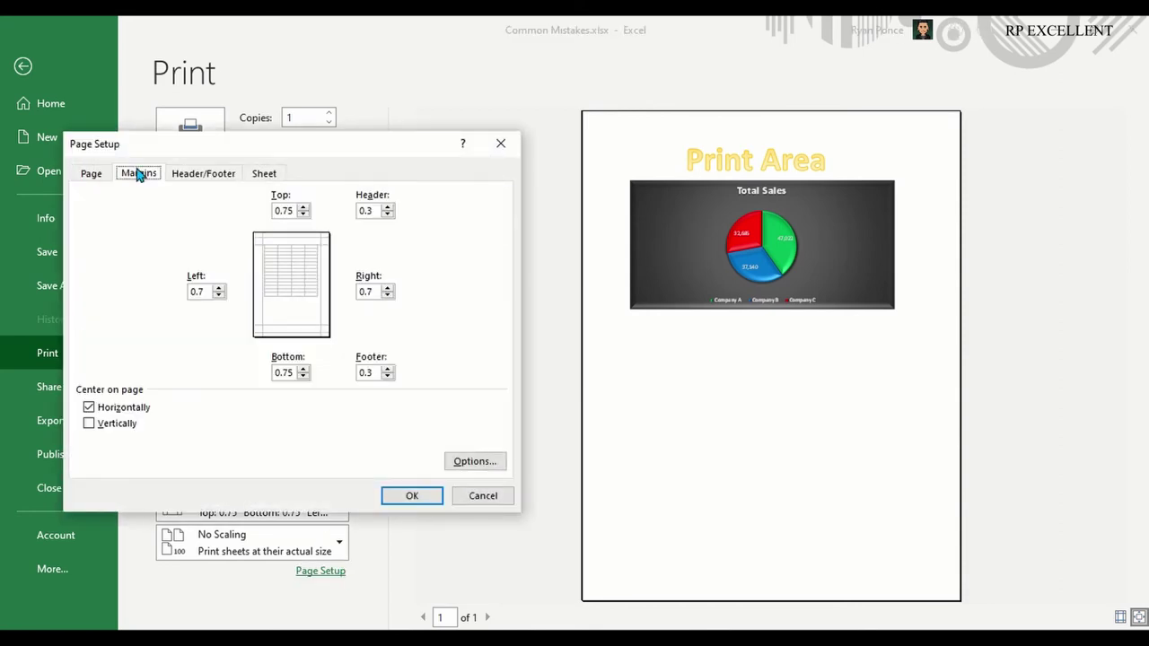
left_click(219, 288)
left_click(218, 288)
left_click(412, 495)
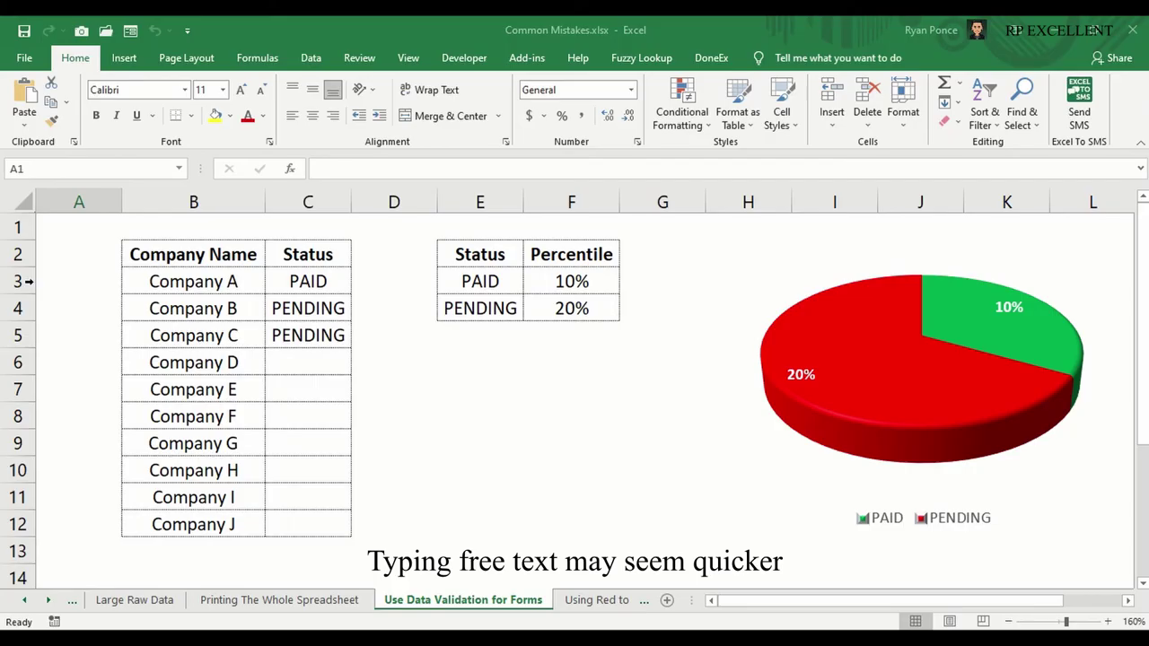
- Enter paid, PAID, PENDING and PEMDING as statuses for Companies D to G in C6:C9
left_click(324, 365)
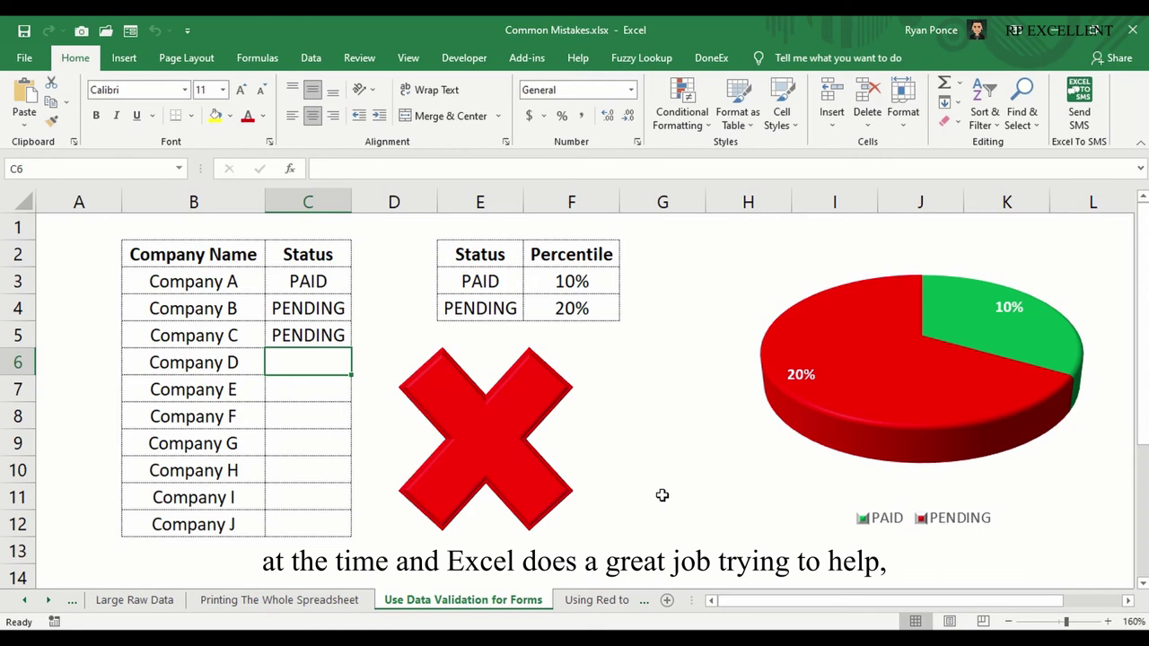
type("paid")
key("Return")
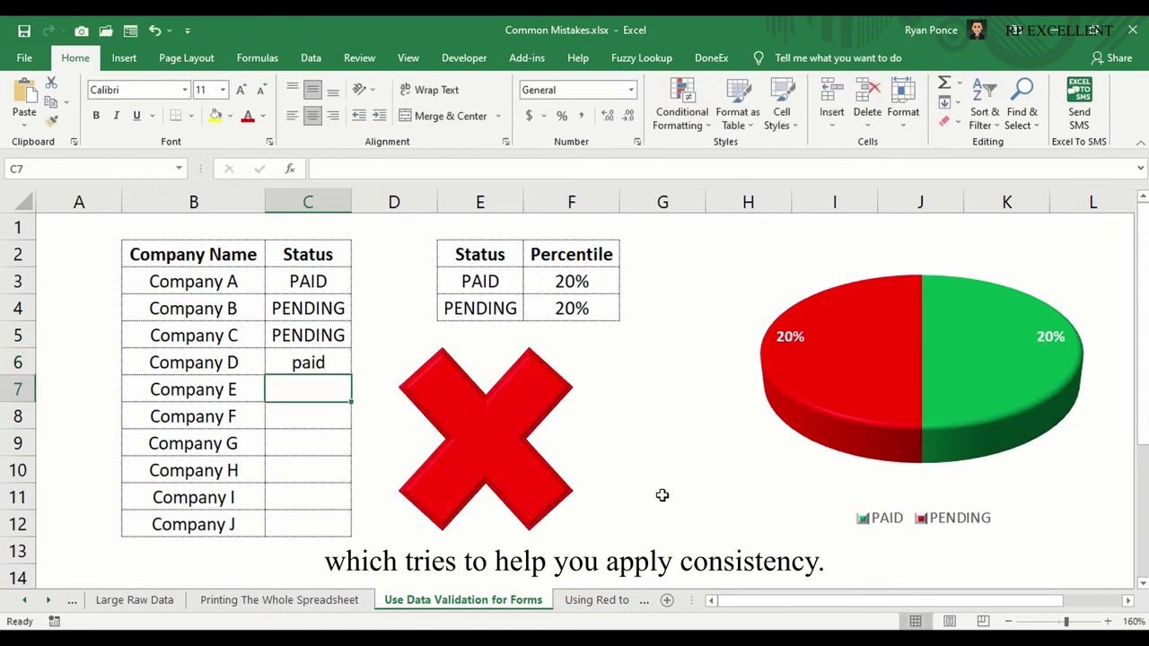
type("PAID")
key("Return")
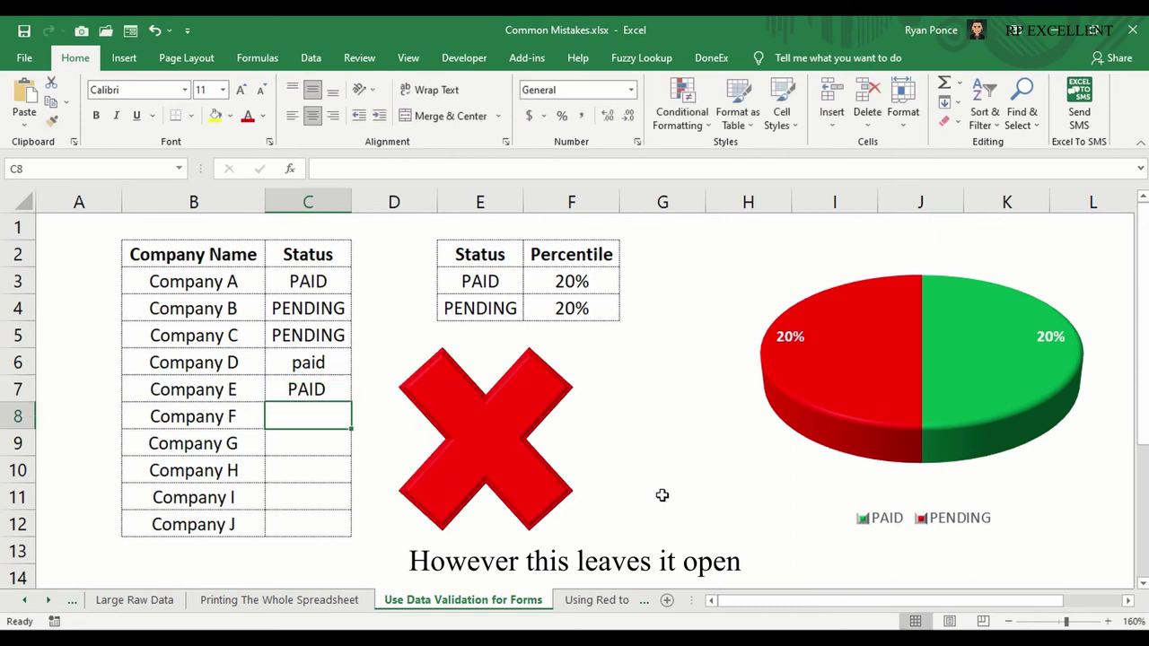
type("PENDING")
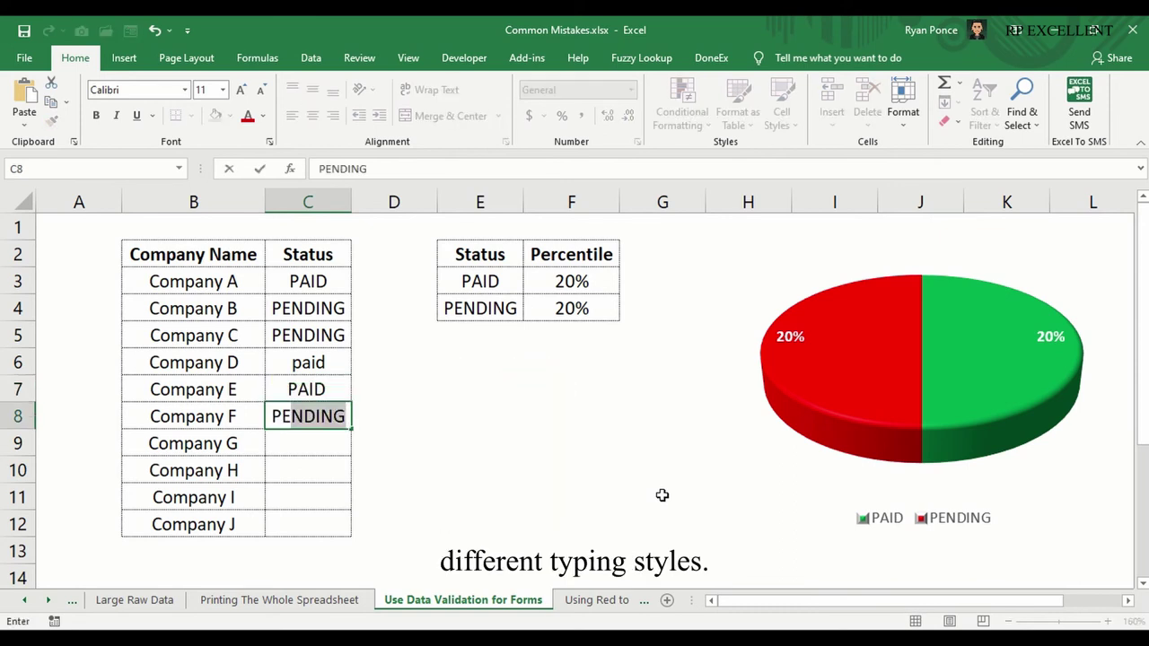
key("Return")
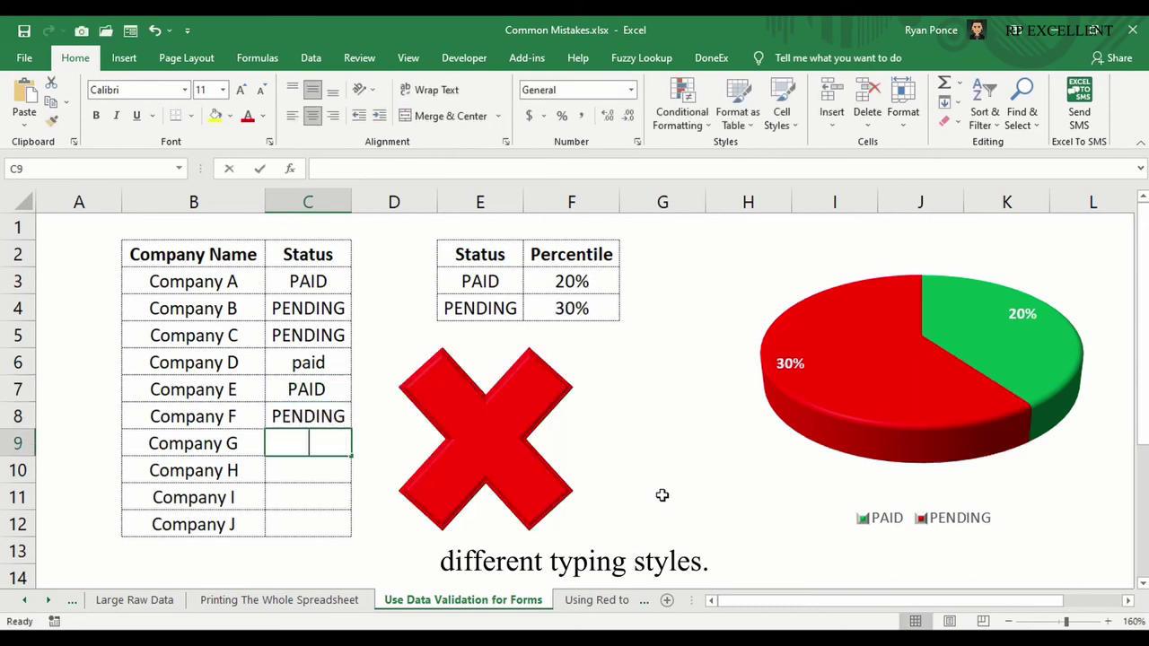
type("PEMDING")
key("Return")
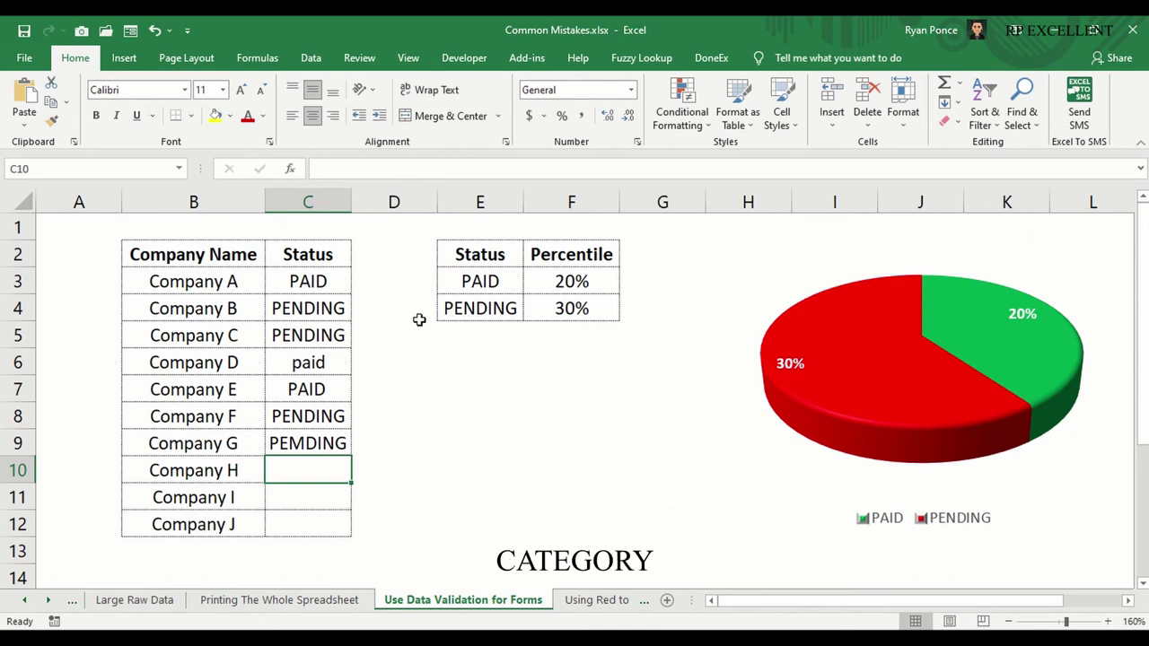
left_click(329, 283)
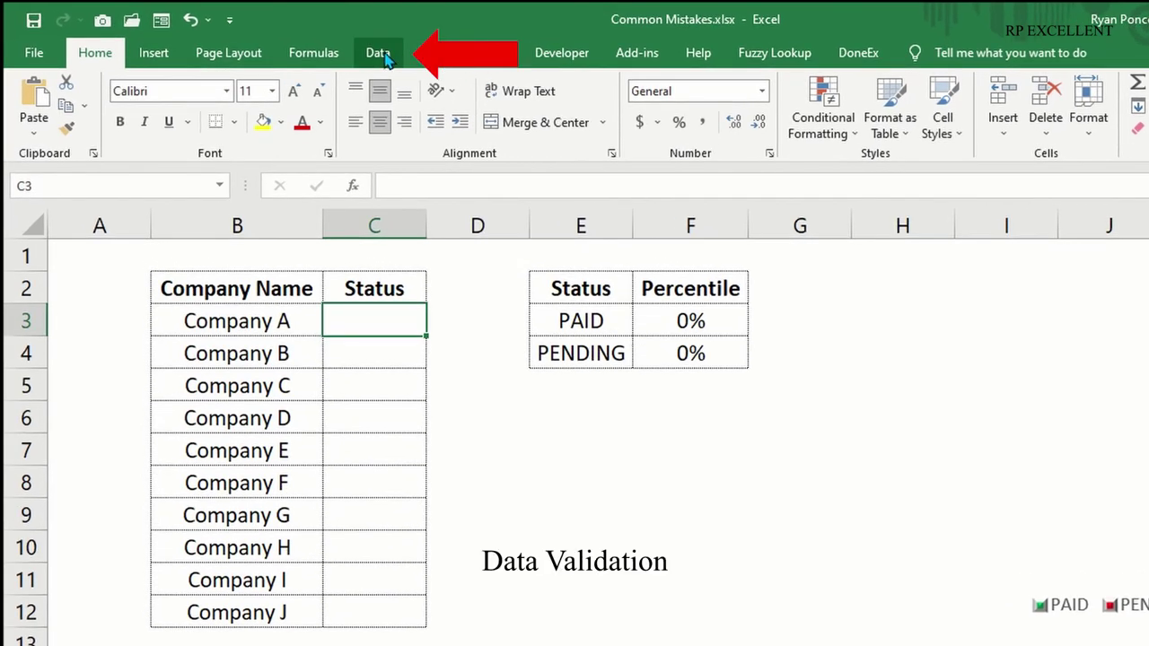
- Give C3 a List validation with source PAID, PENDING and a Stop error alert
left_click(384, 56)
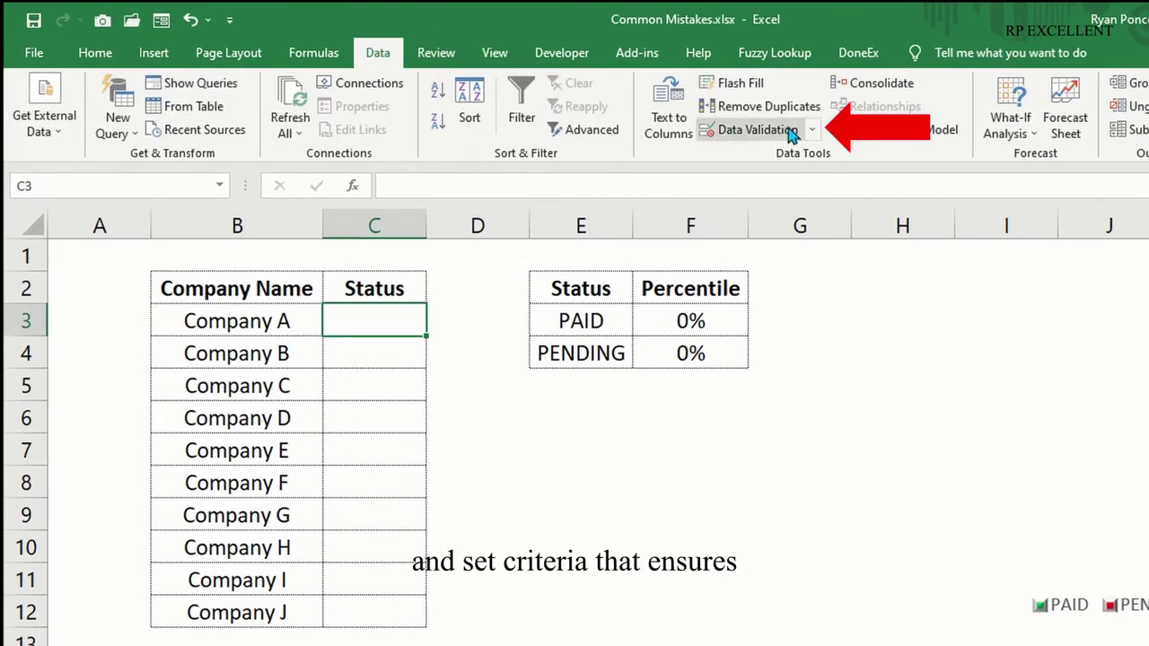
left_click(757, 130)
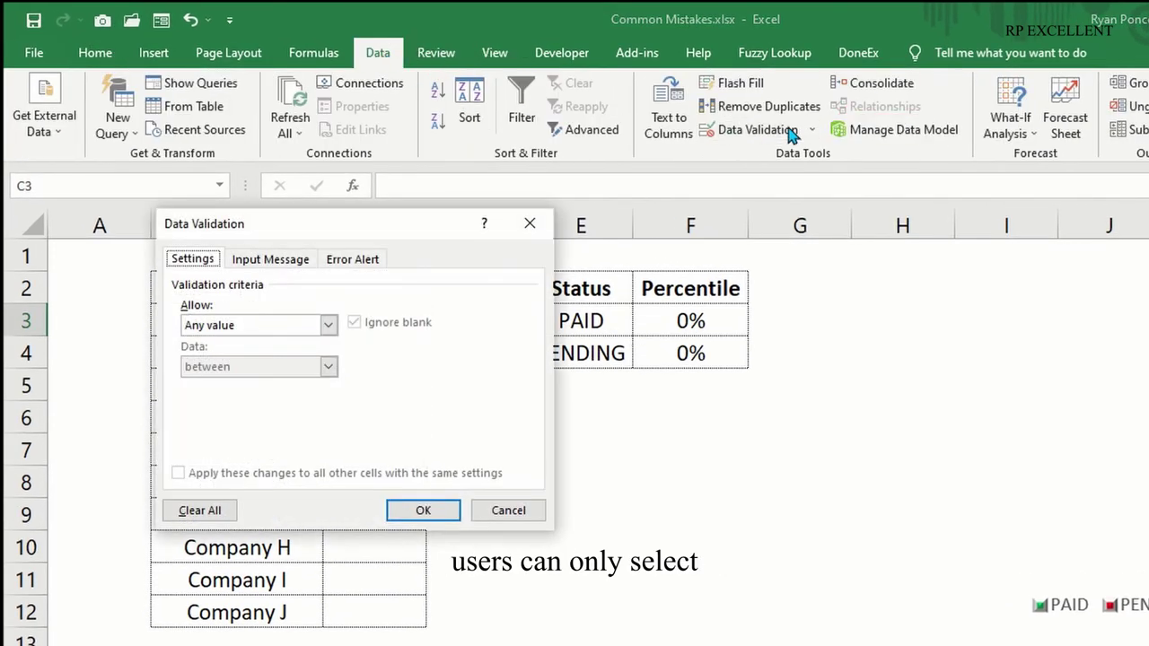
left_click(296, 330)
left_click(264, 373)
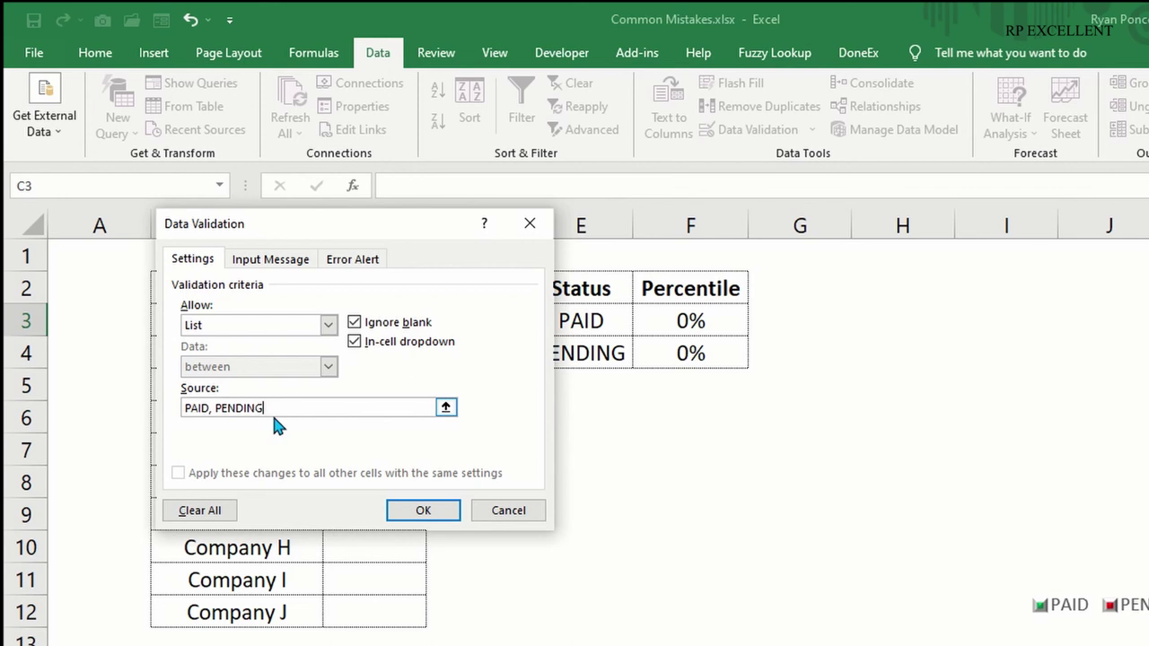
left_click(342, 260)
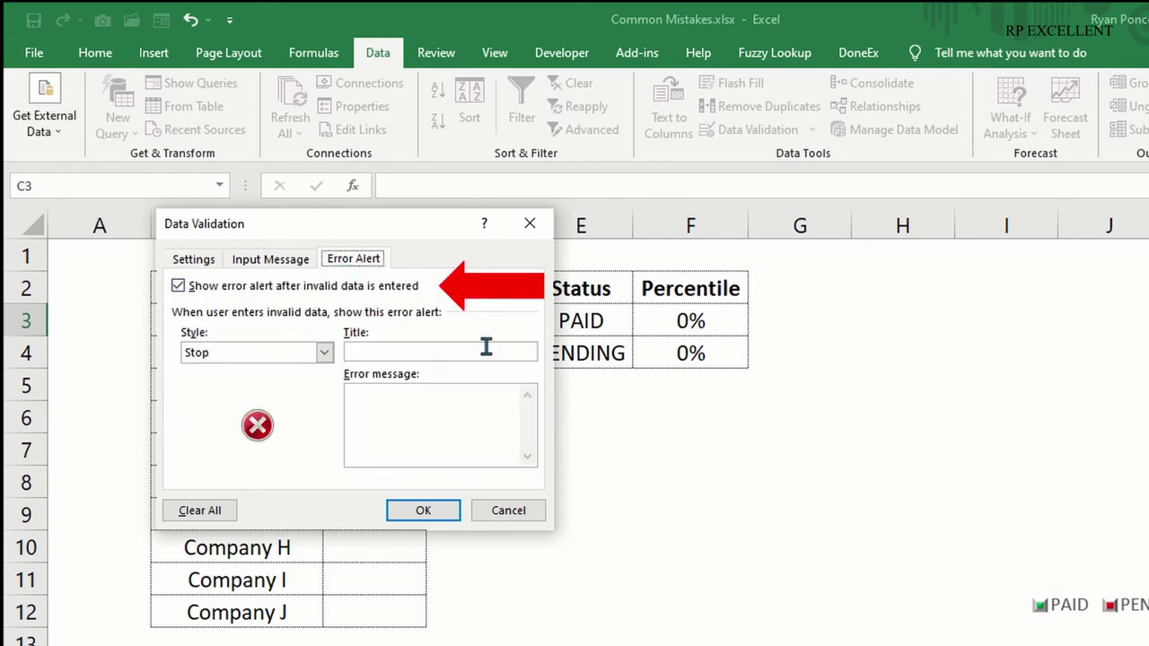
left_click(447, 508)
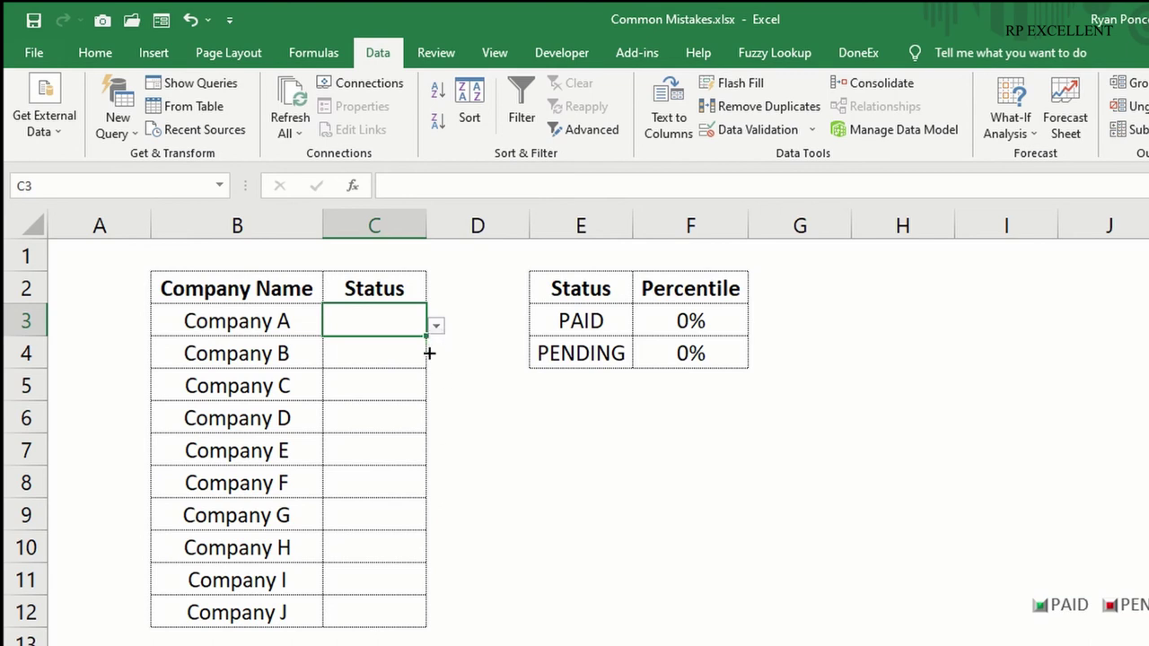
- Fill the PAID/PENDING validation down to C12 and choose PAID for Company A
left_click_drag(429, 352, 428, 627)
left_click(409, 323)
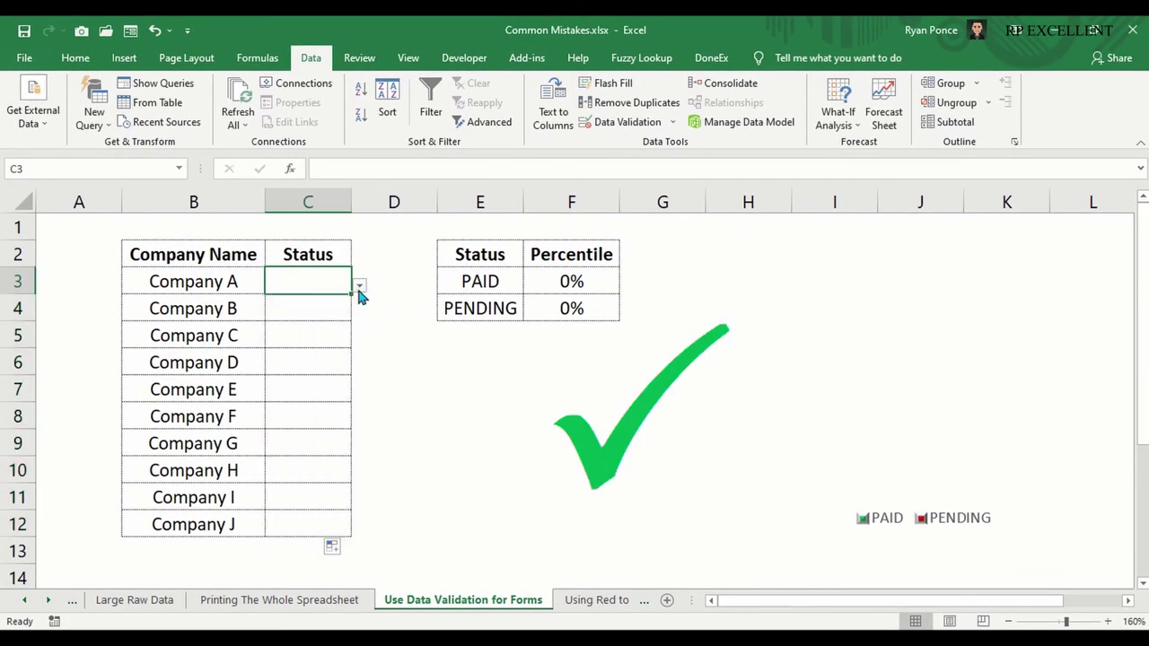
left_click(360, 287)
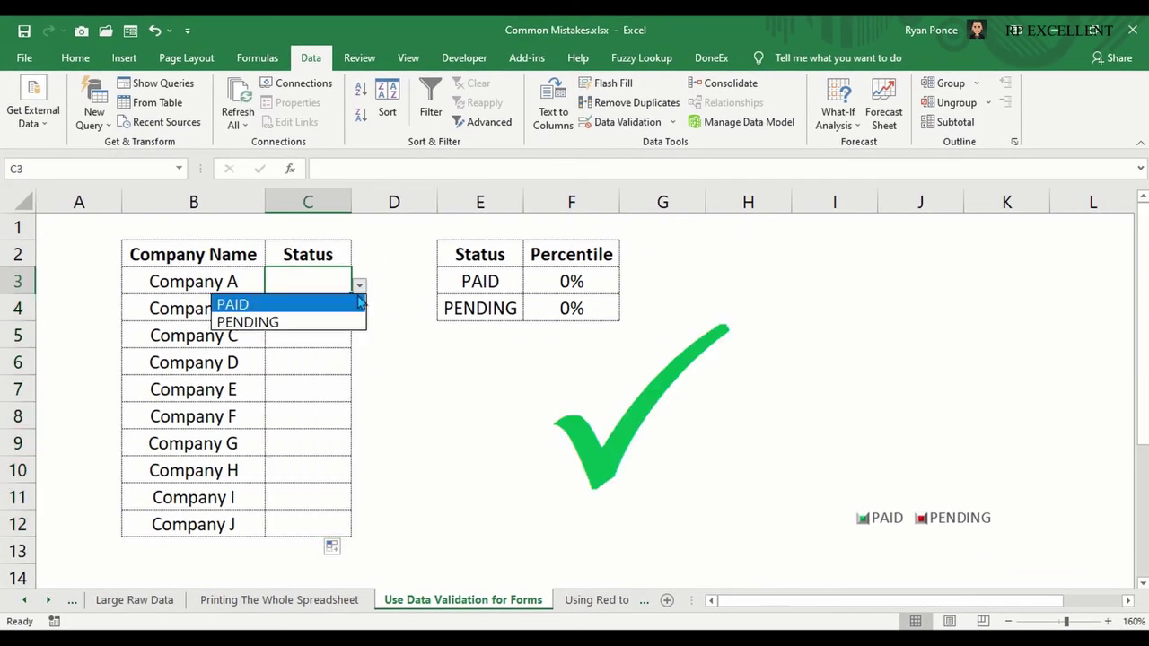
left_click(355, 306)
- Choose PAID for Company B and PENDING for Company C, then try entering PEMDING for Company D
left_click(342, 312)
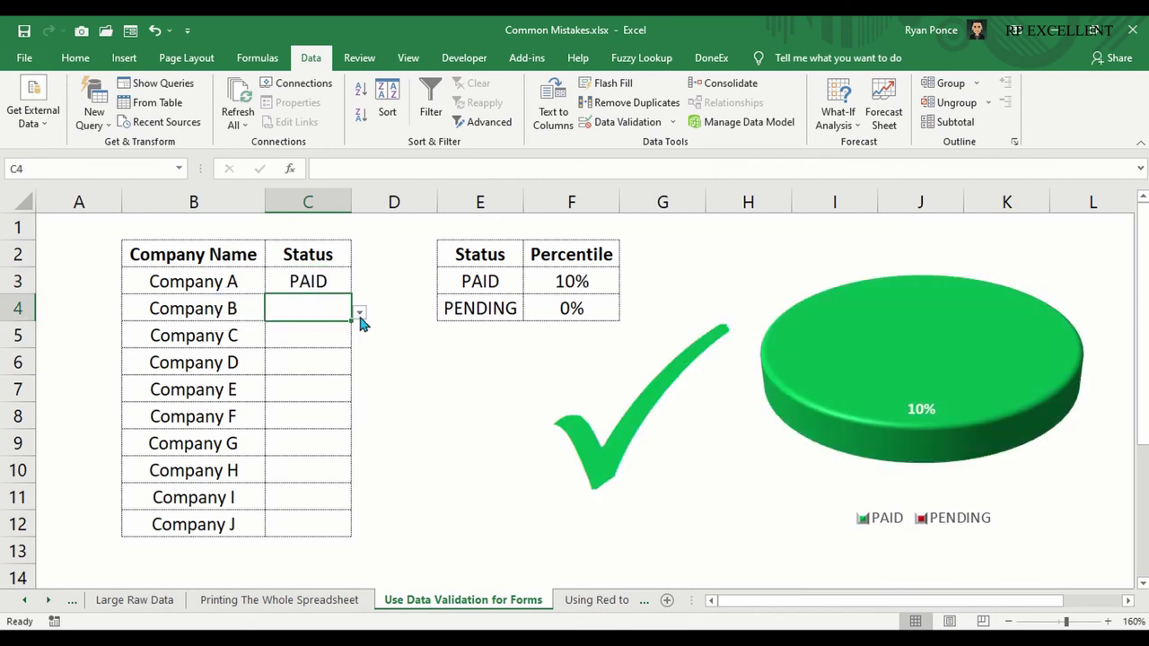
left_click(359, 314)
left_click(345, 346)
left_click(339, 338)
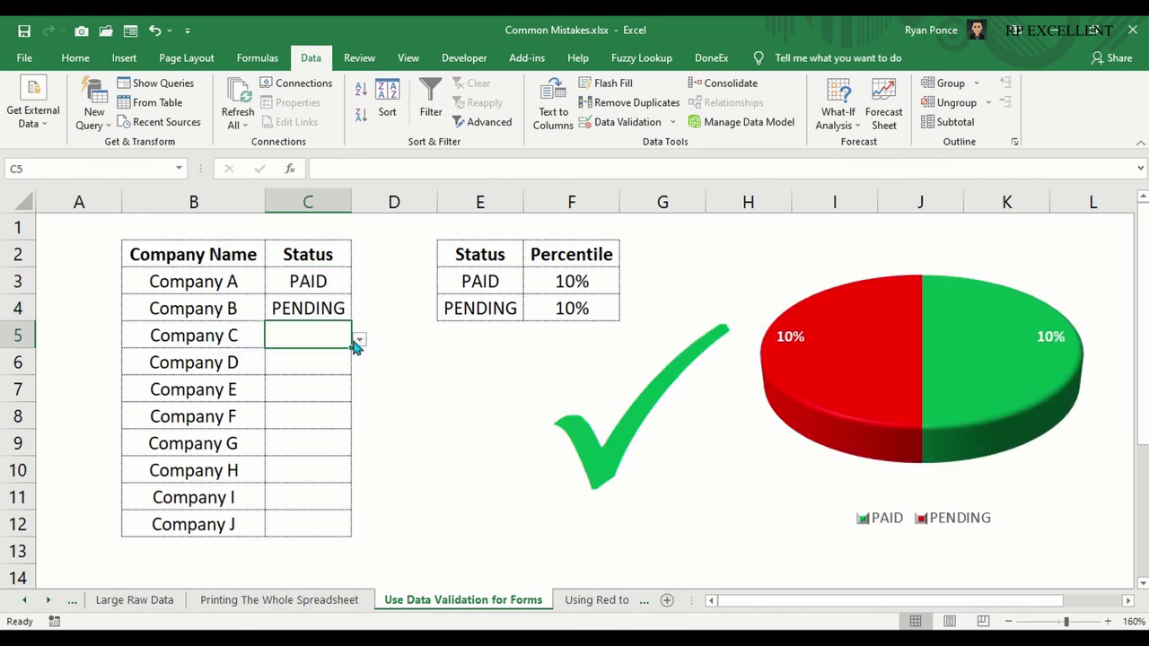
left_click(359, 341)
left_click(347, 376)
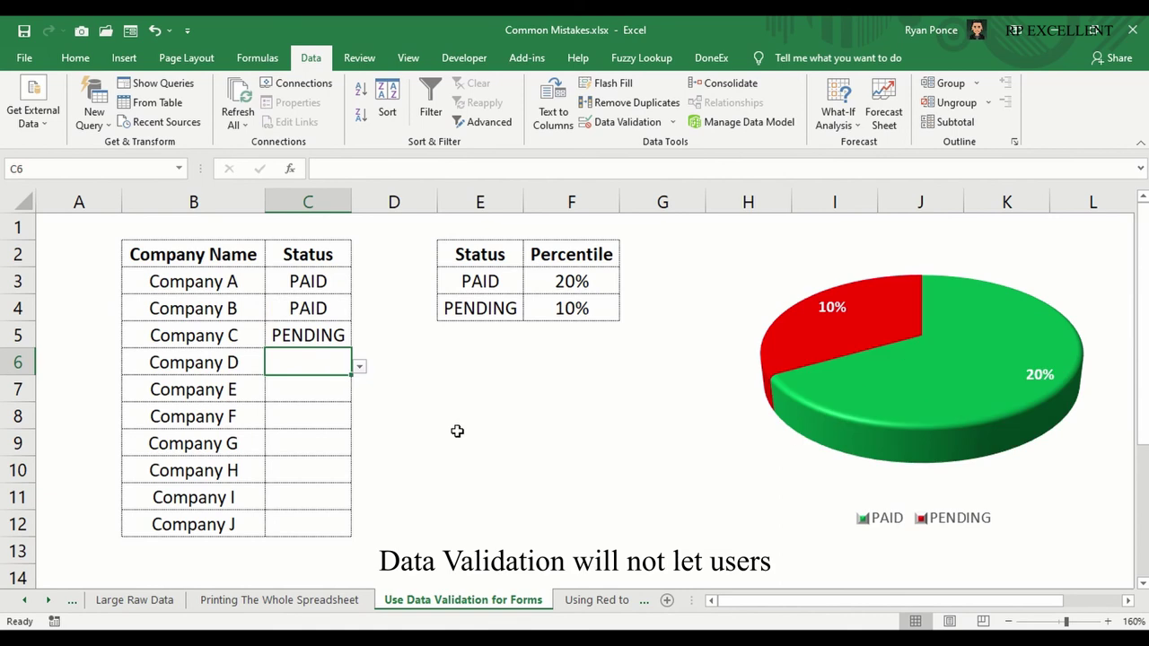
type("PEMDING")
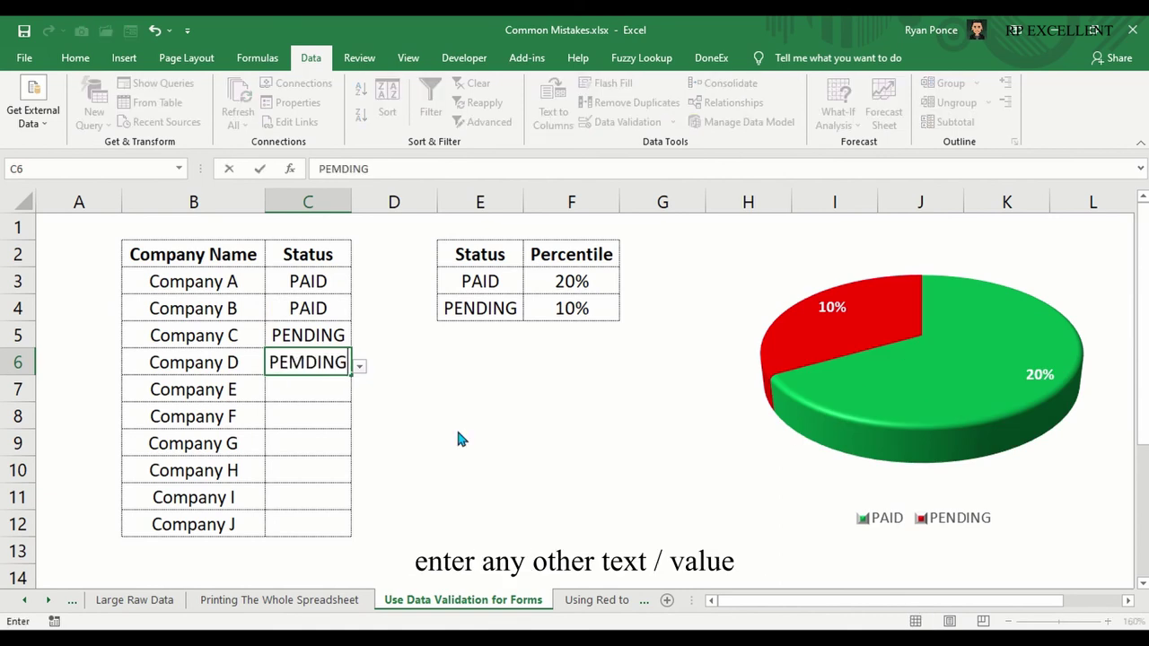
key("Return")
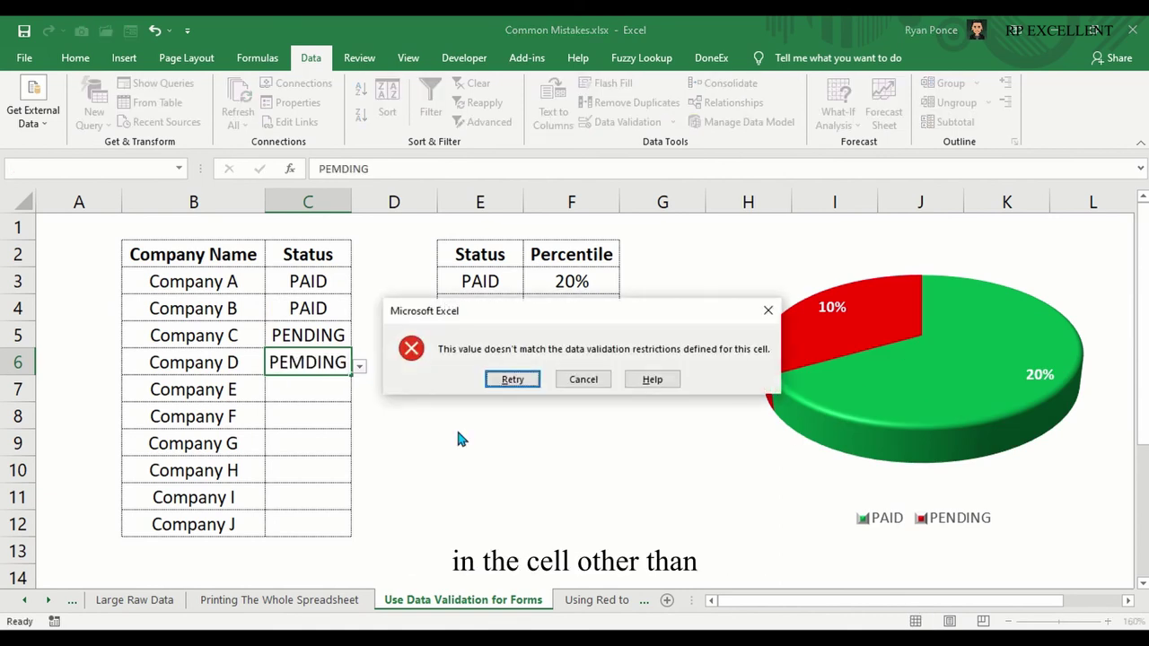
- Retry the rejected entry and commit PENDING as Company D's status
left_click(512, 381)
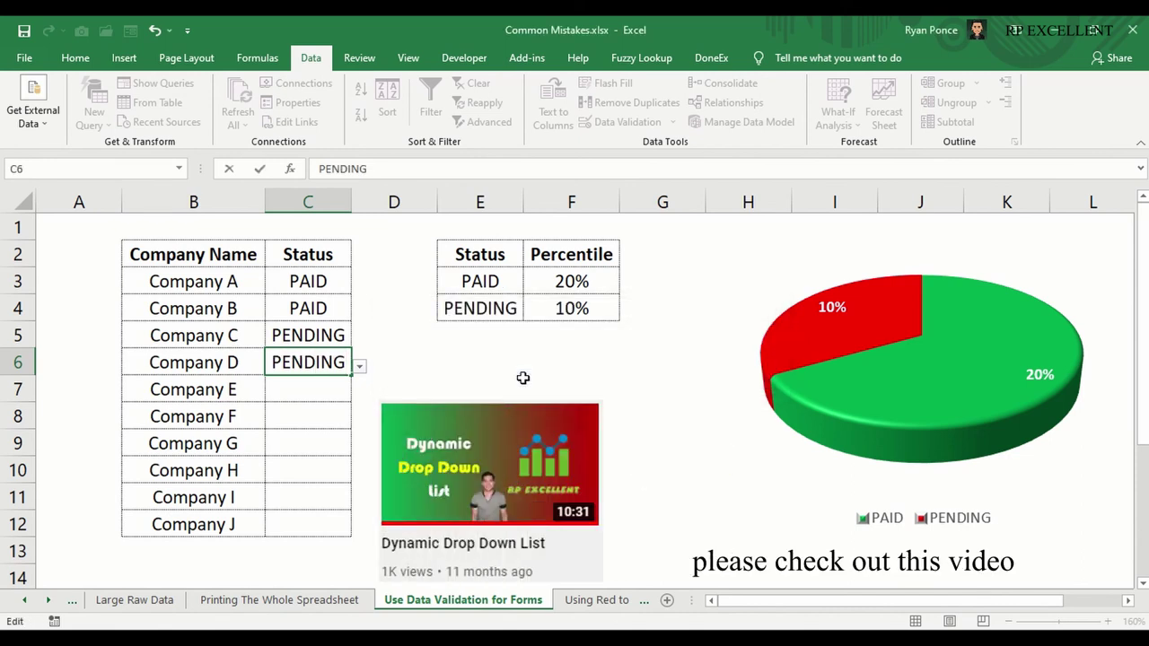
key("Return")
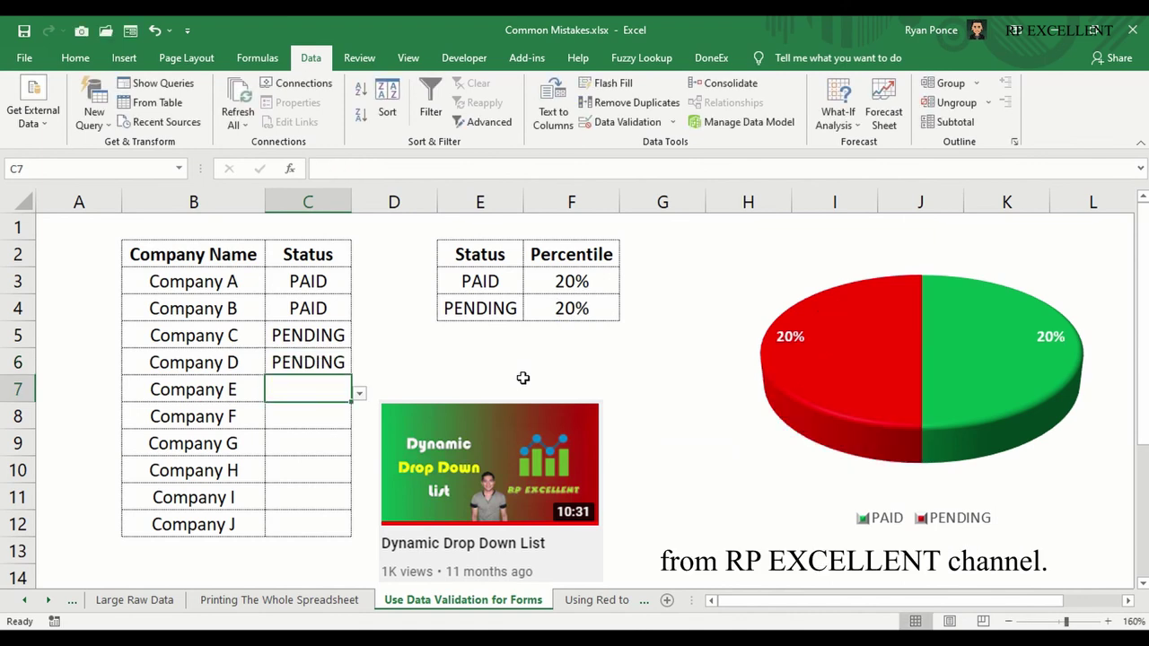